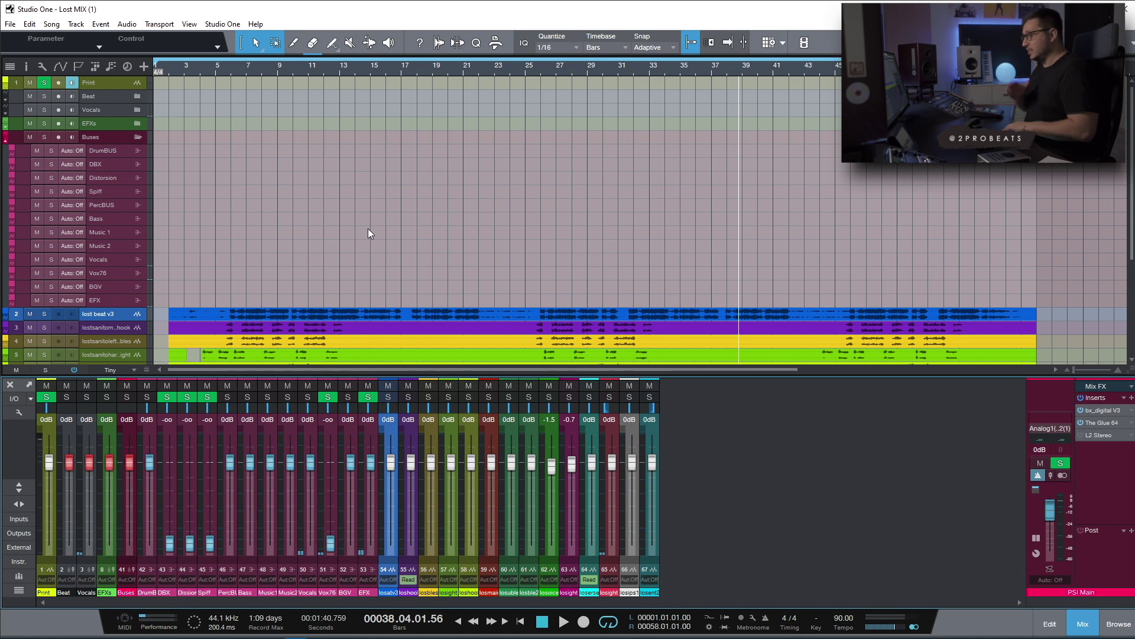
Step: Set up a mixdown export named "Lost FINAL MIX 44.1KHZ 24BIT" in Wave File format and check its sample rate options
click(51, 24)
click(65, 63)
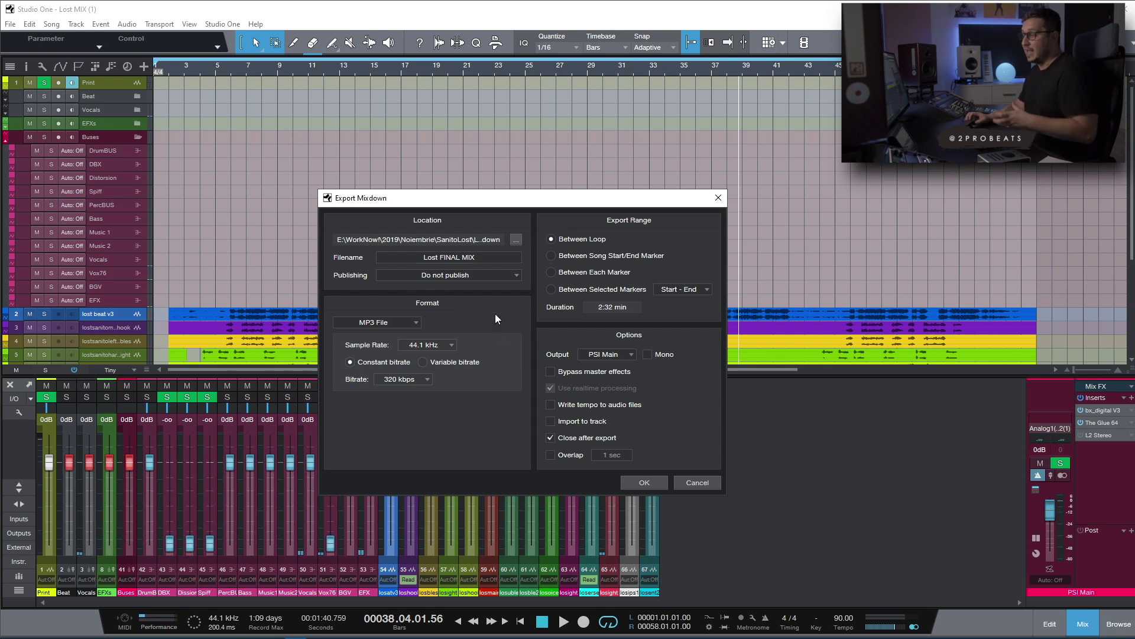
click(441, 257)
click(486, 256)
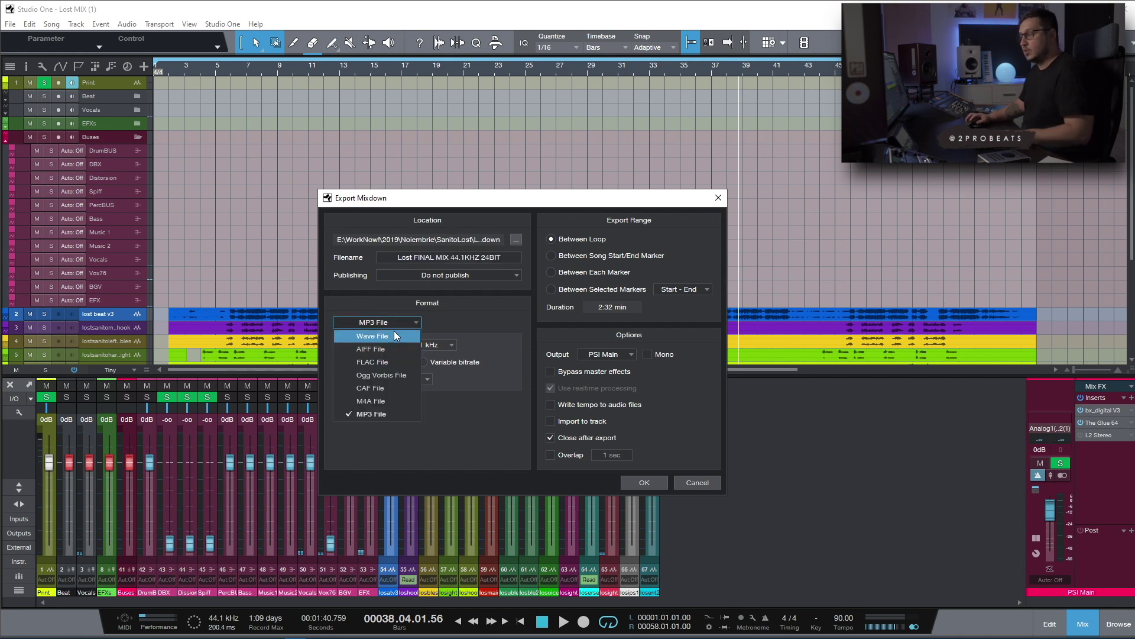
click(394, 331)
click(427, 345)
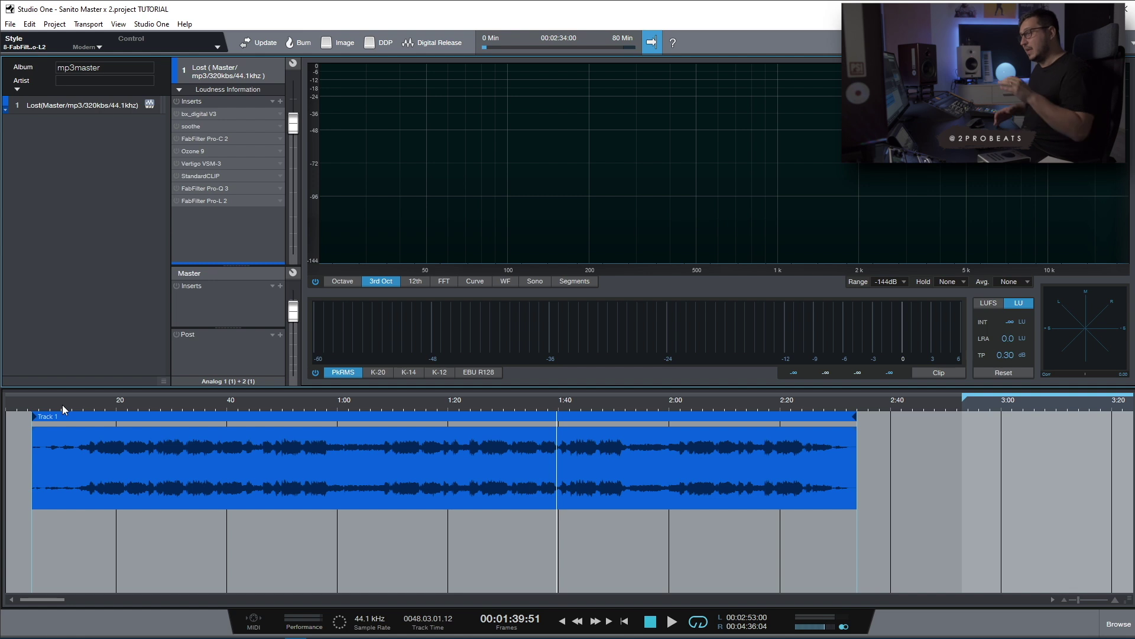
Step: Switch the loudness readout to LUFS and audition bx_digital V3's mid and side signals in solo during playback
click(989, 303)
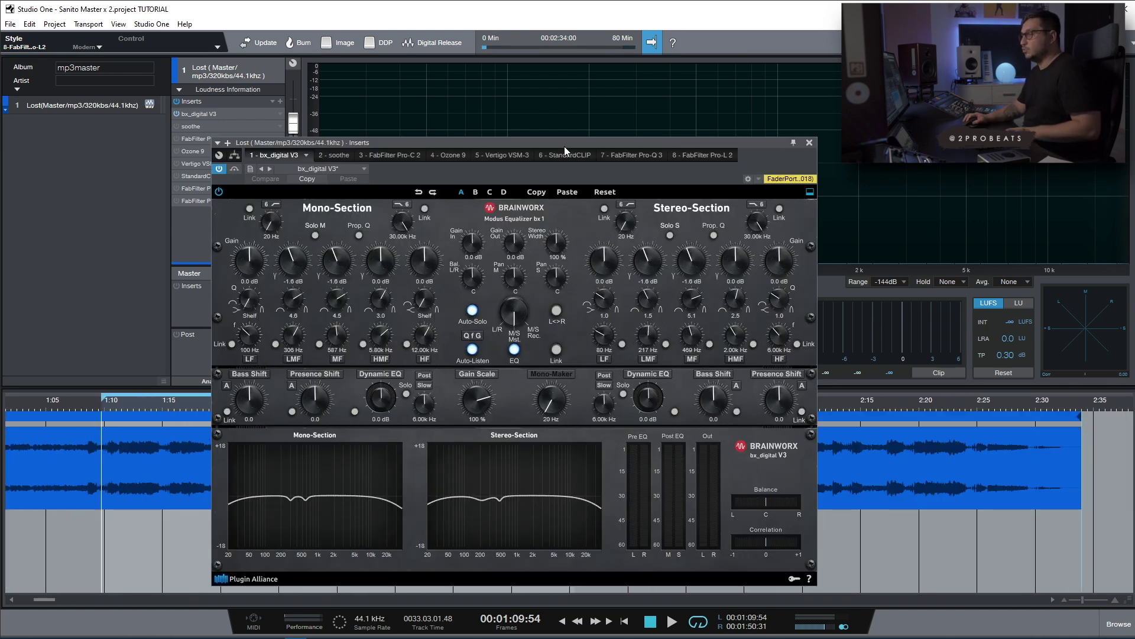
drag(565, 146, 561, 132)
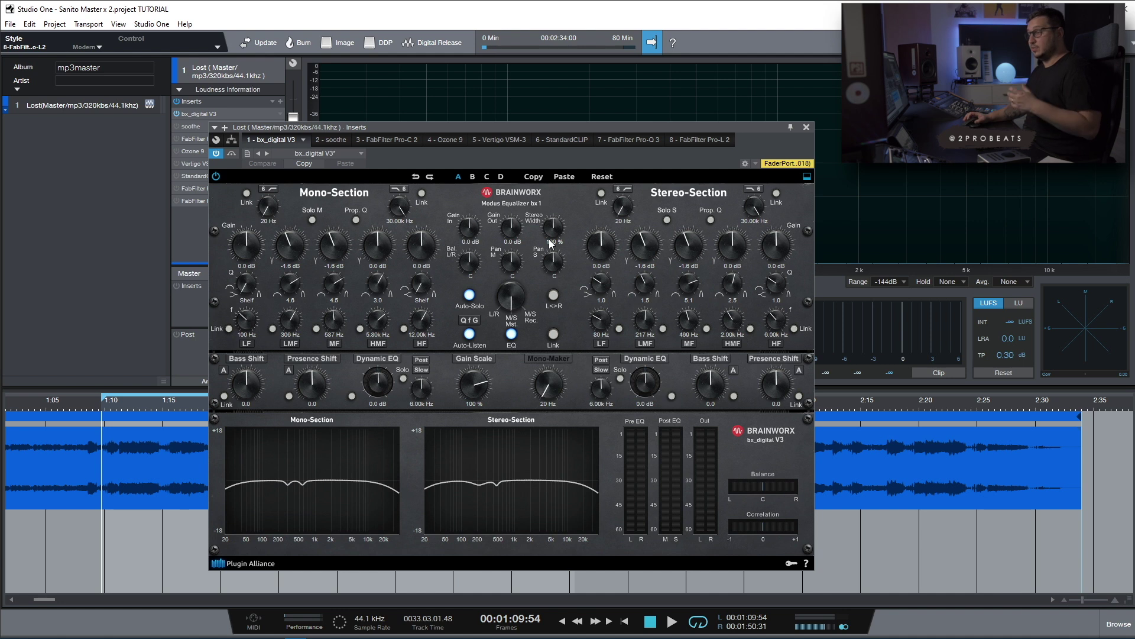
key(space)
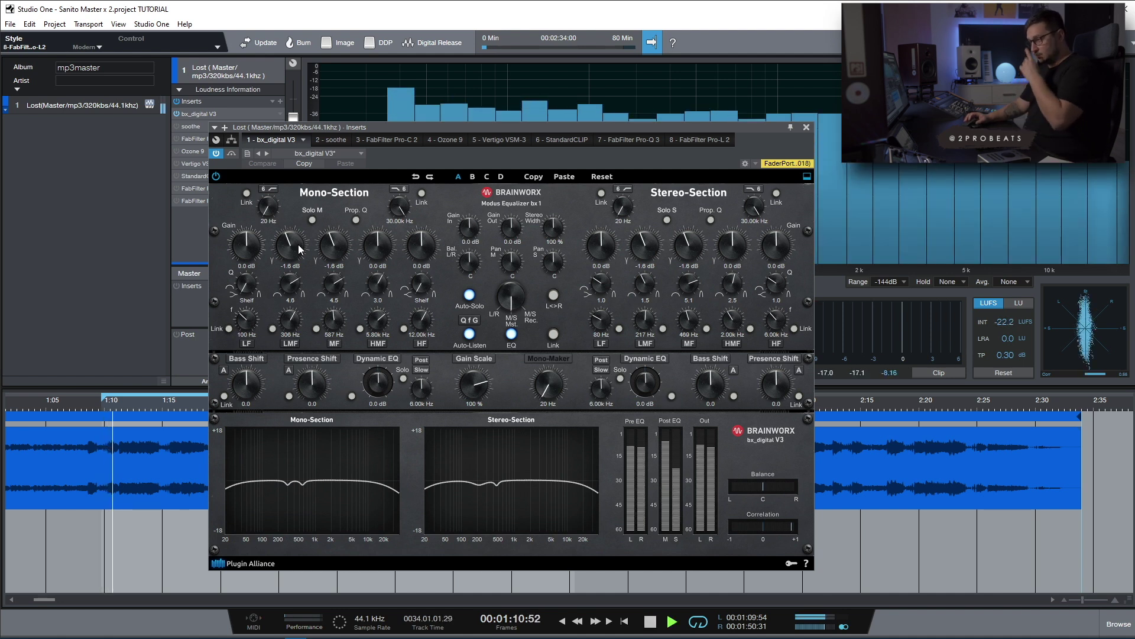
click(312, 220)
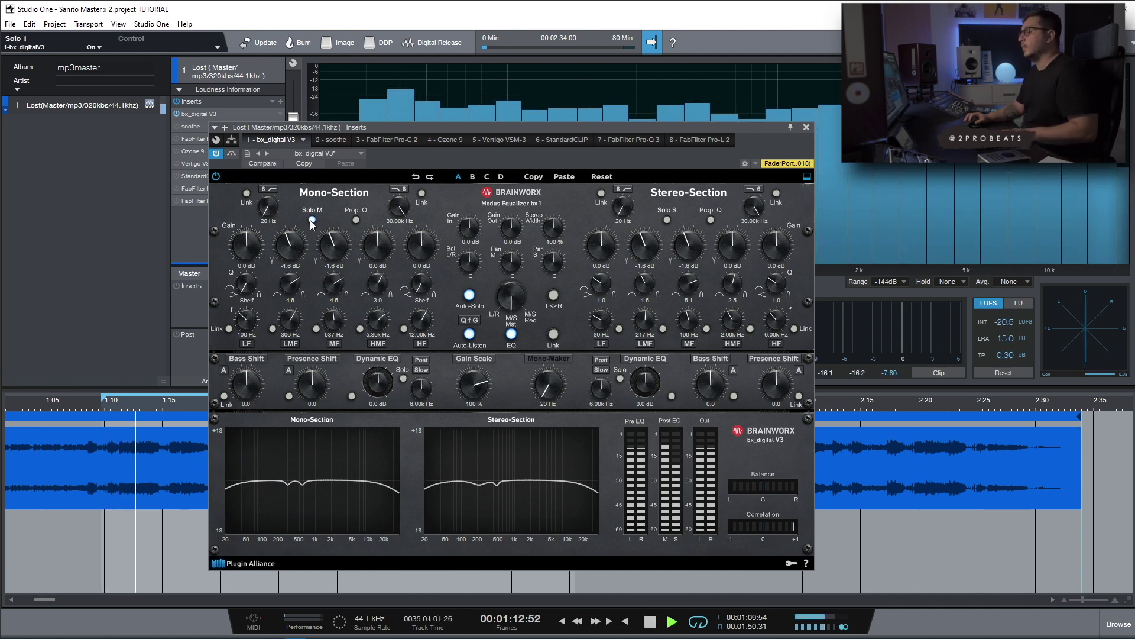
click(666, 220)
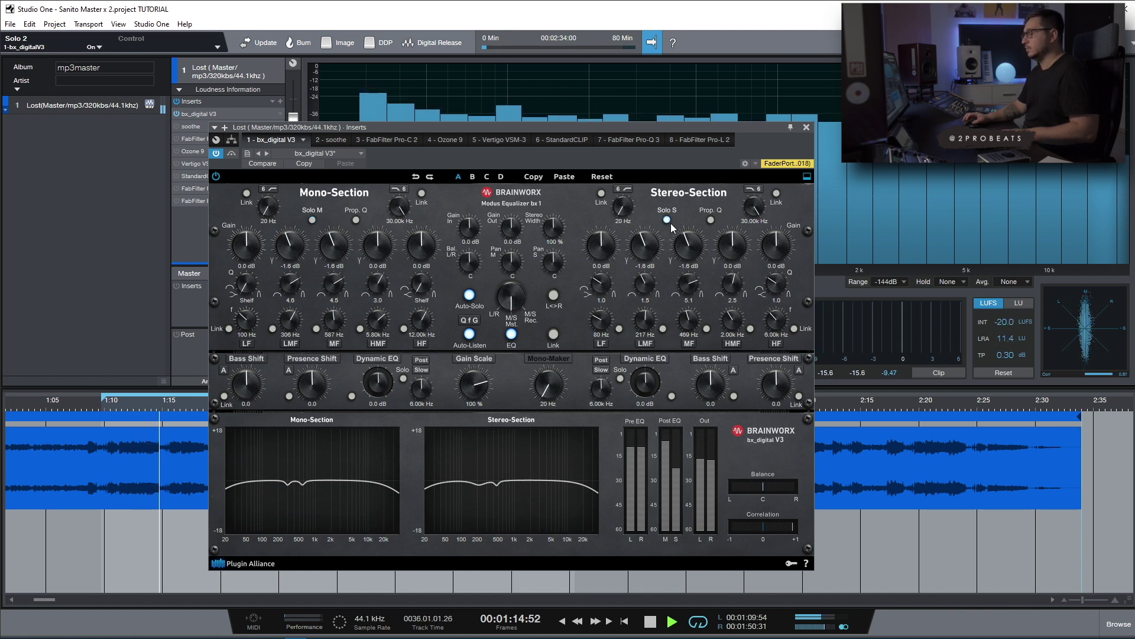
click(670, 224)
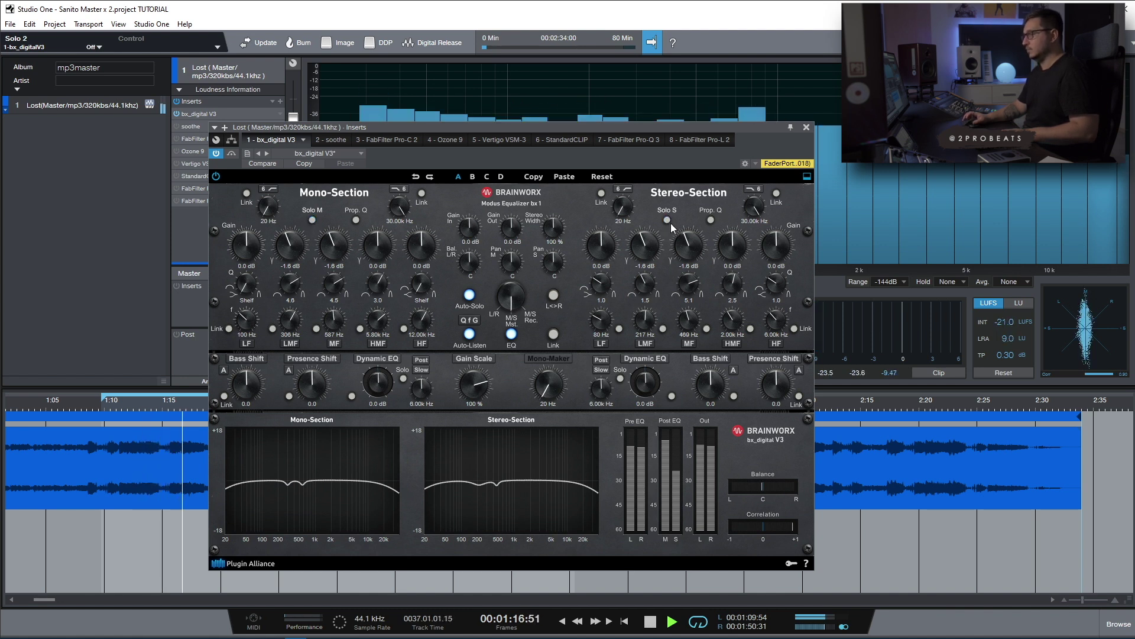
key(space)
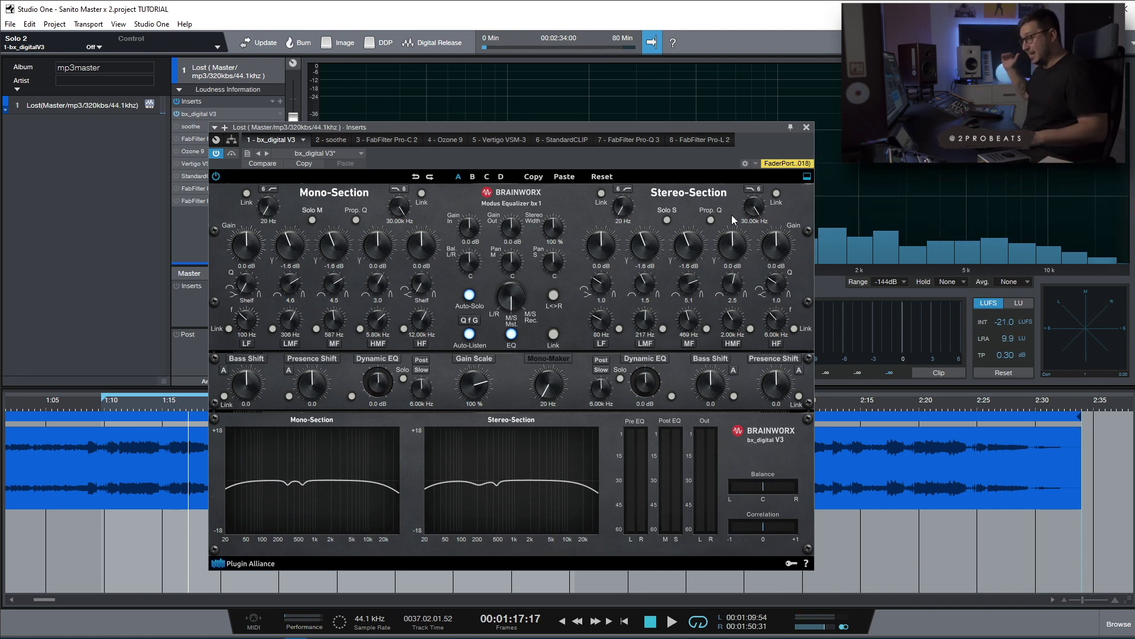
Step: Activate the soothe insert and play the track from about 1:10 to hear its effect
click(331, 140)
click(216, 154)
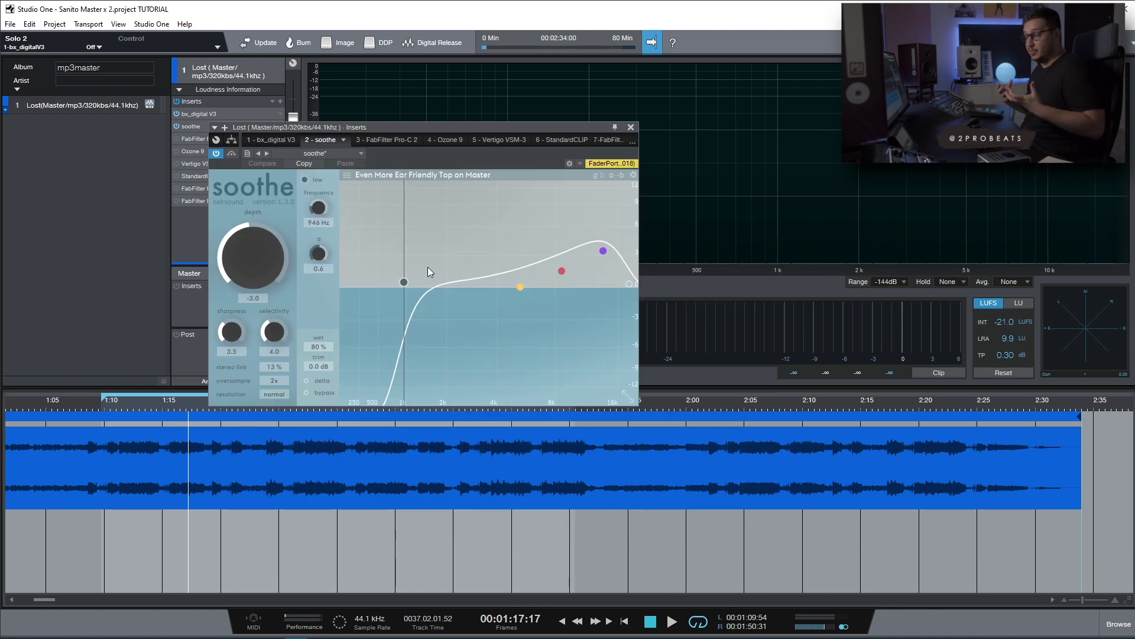
click(109, 408)
key(space)
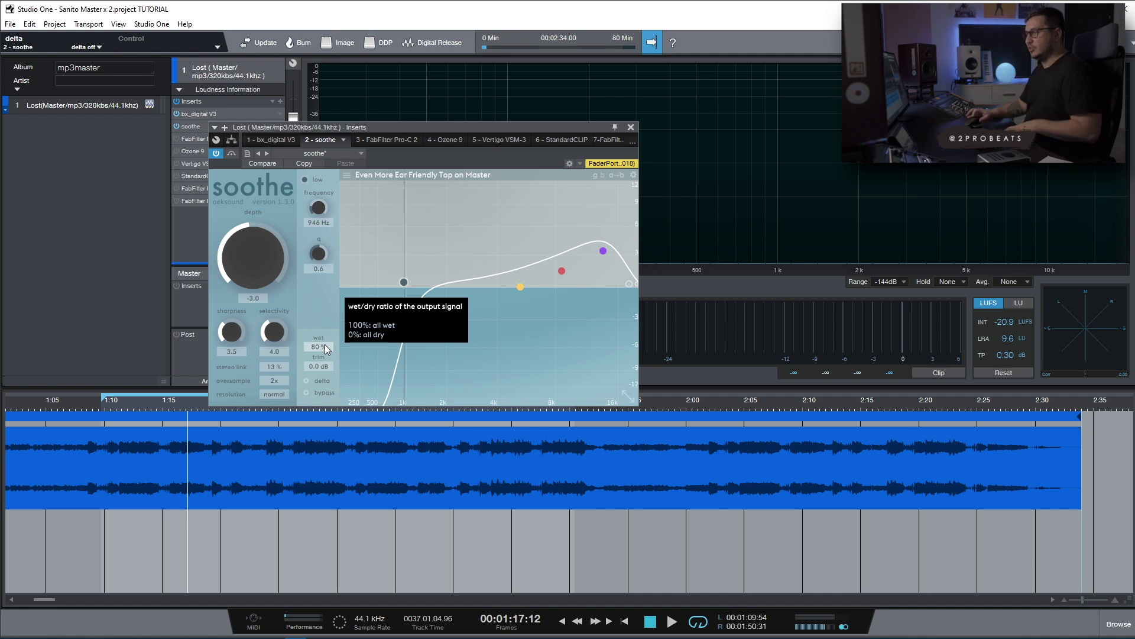
Step: Activate the FabFilter Pro-C 2 compressor while playing the track from about 1:10, and stop playback after listening
click(381, 139)
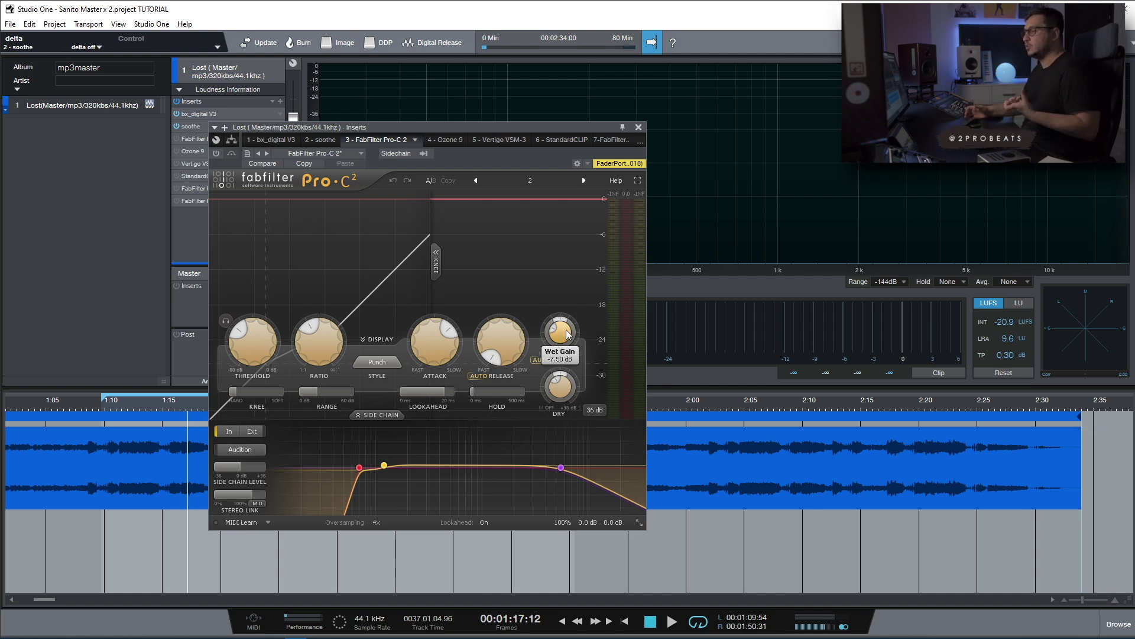
click(104, 402)
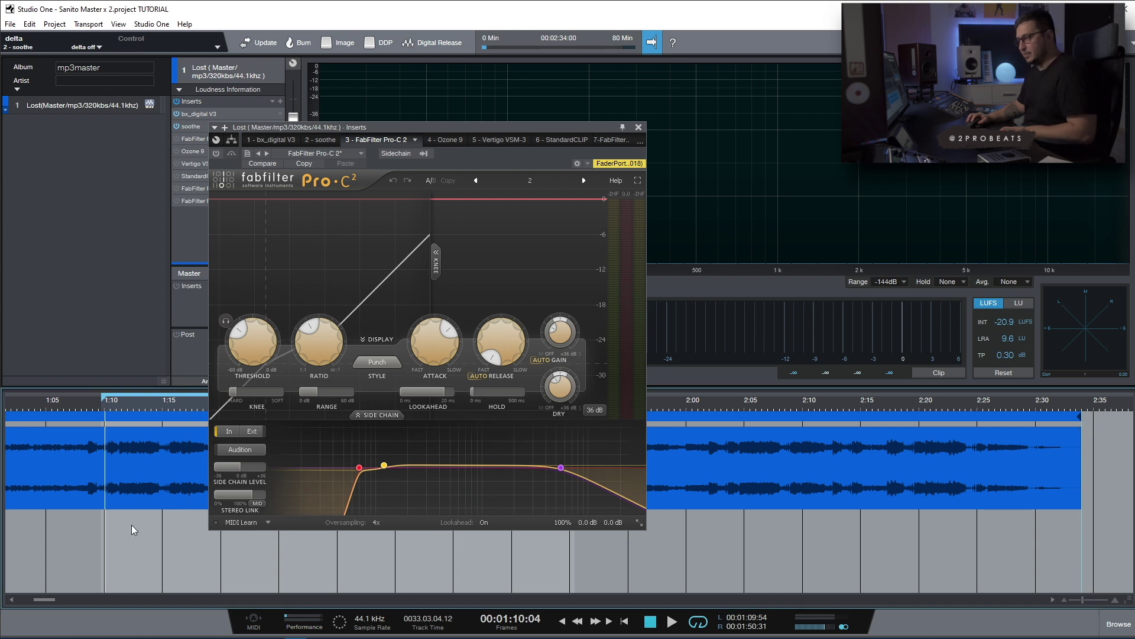
key(space)
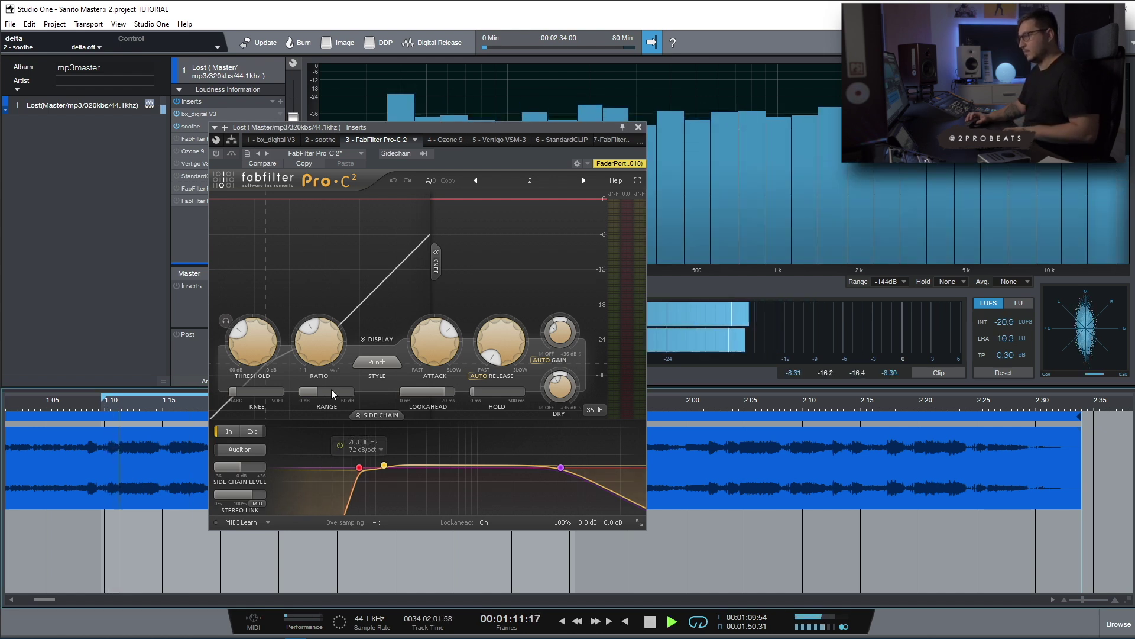
click(216, 154)
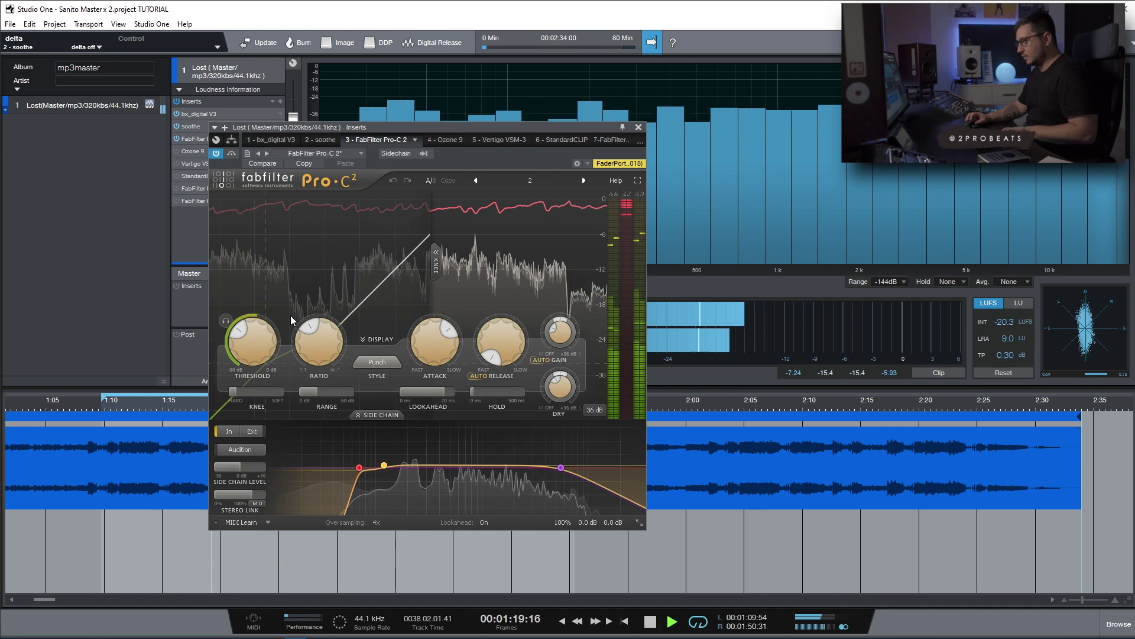
key(space)
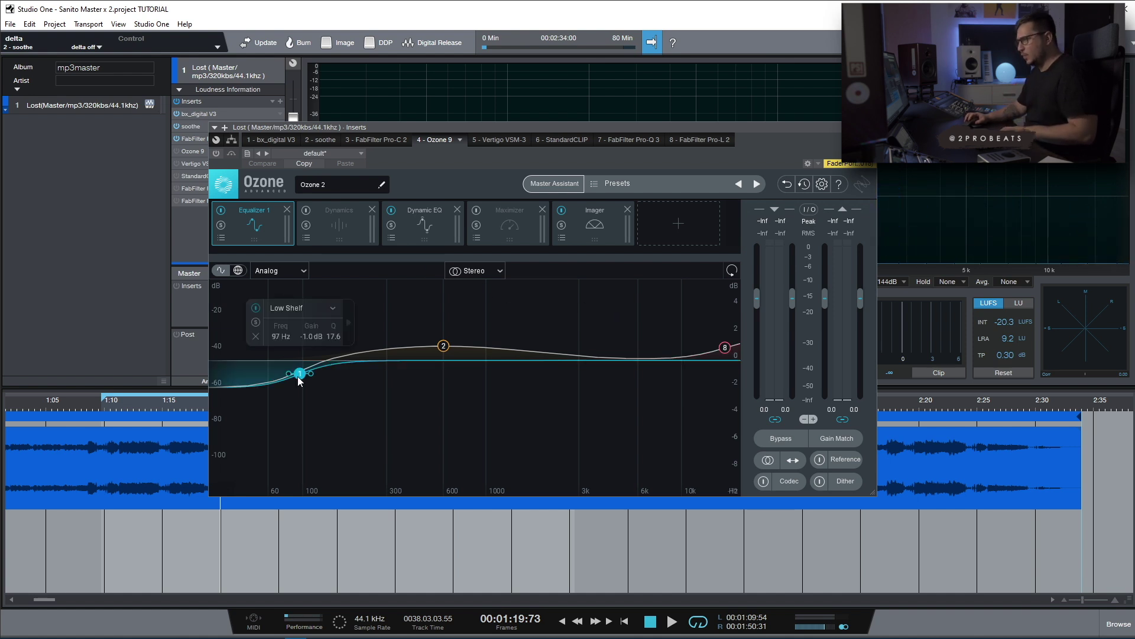
Step: Examine the Equalizer, Dynamic EQ and Imager modules of the Ozone 9 insert
mouse_move(444, 346)
click(424, 219)
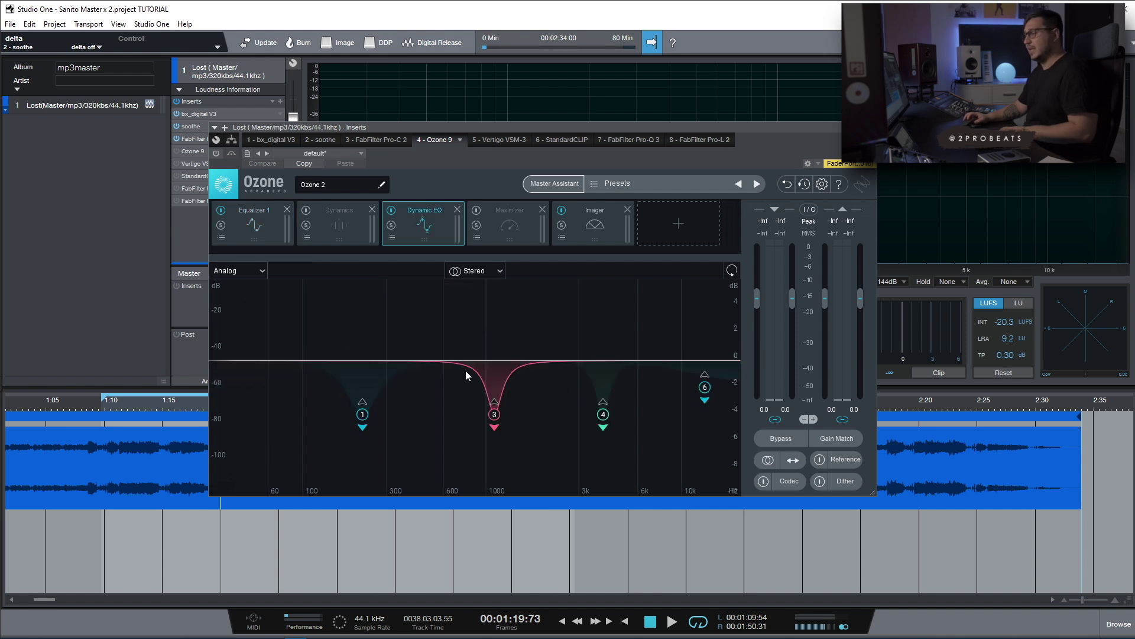
click(584, 233)
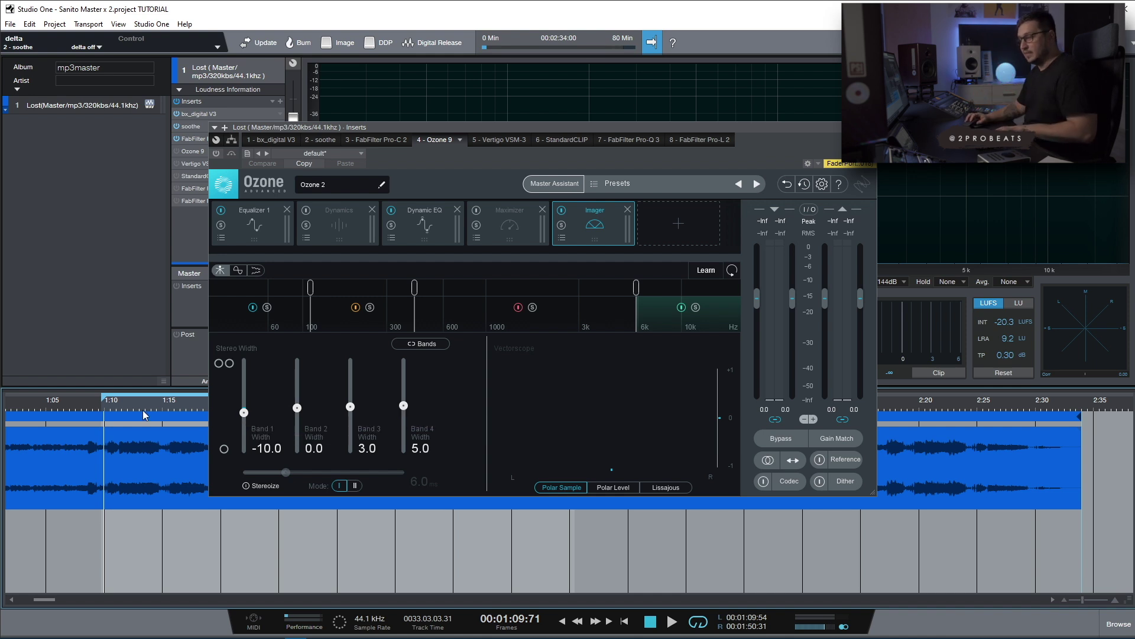
Step: Activate Ozone 9 during playback and audition Equalizer 1's low shelf, bell and high shelf bands one by one
key(space)
click(254, 230)
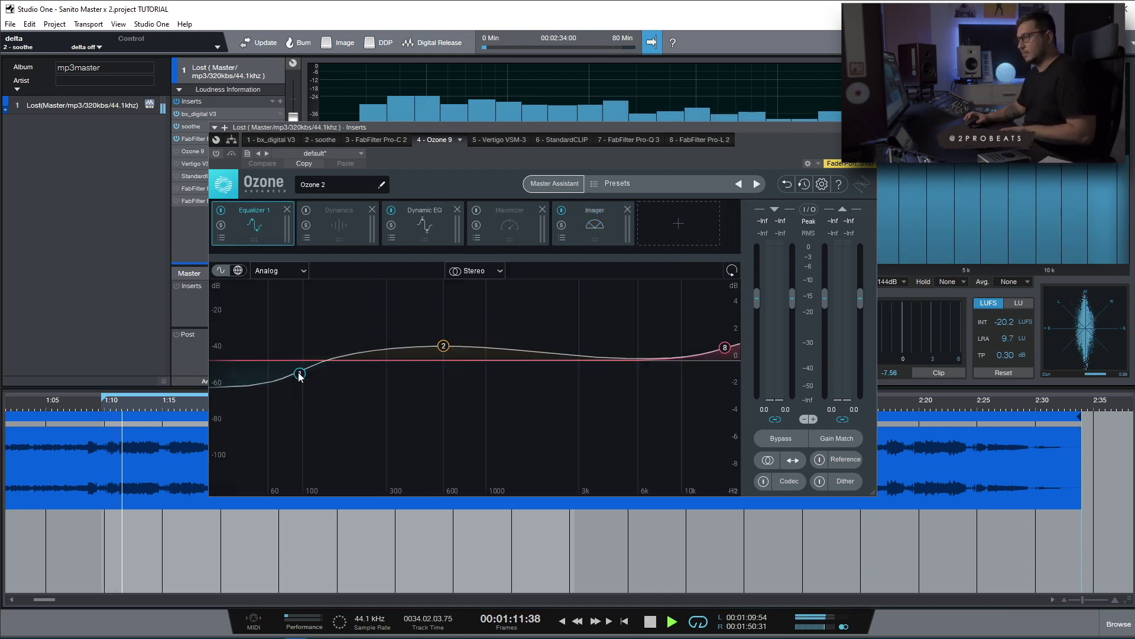
click(216, 153)
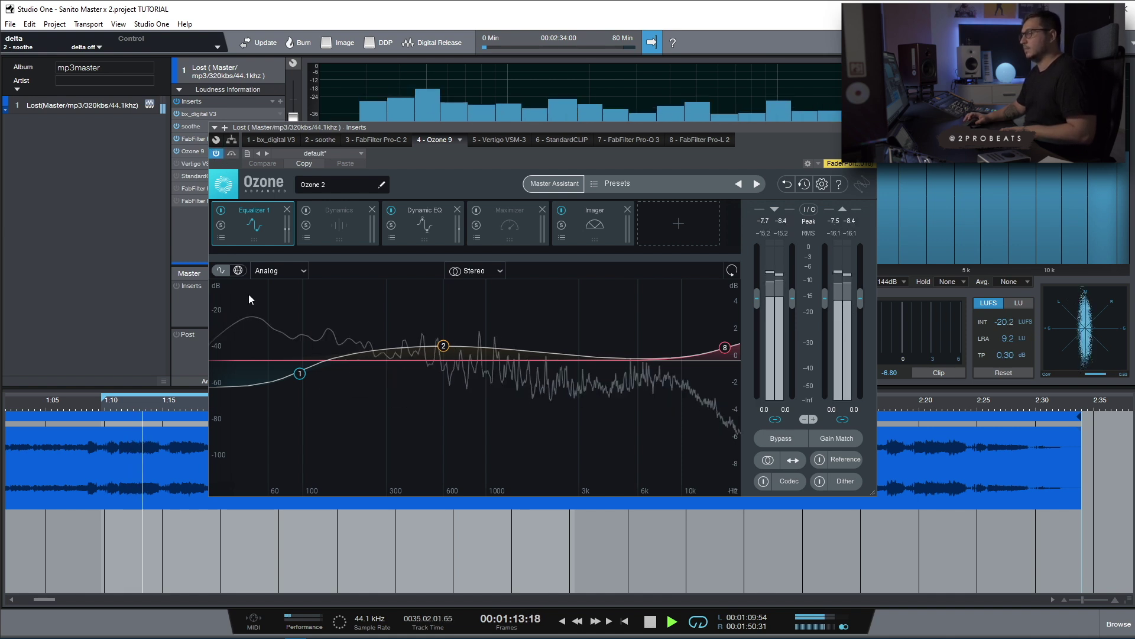
click(304, 379)
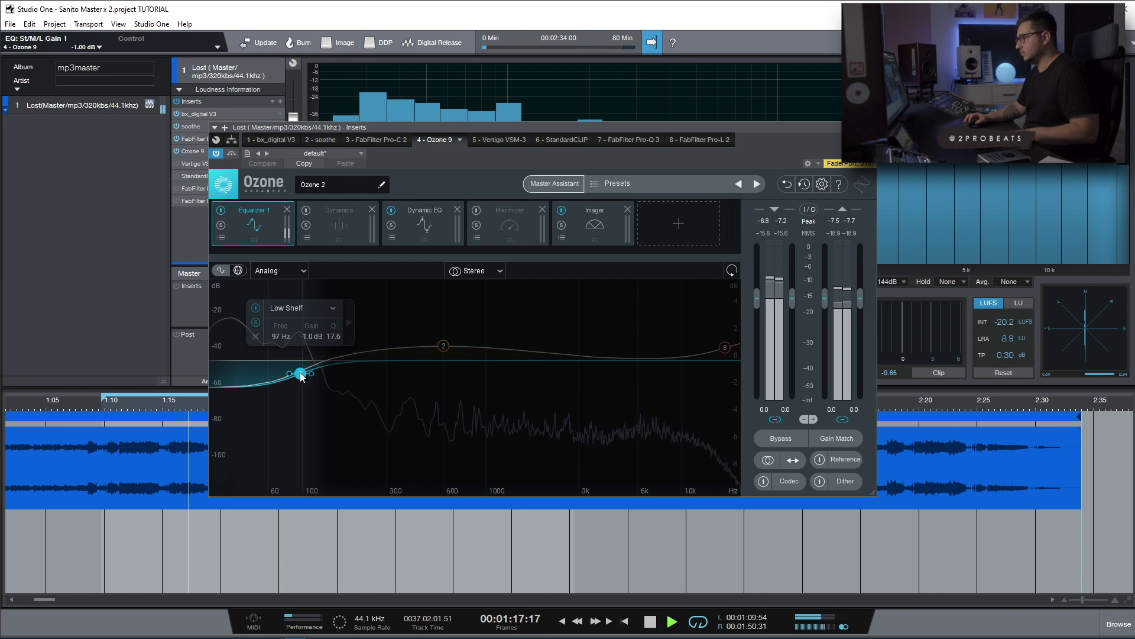
click(444, 348)
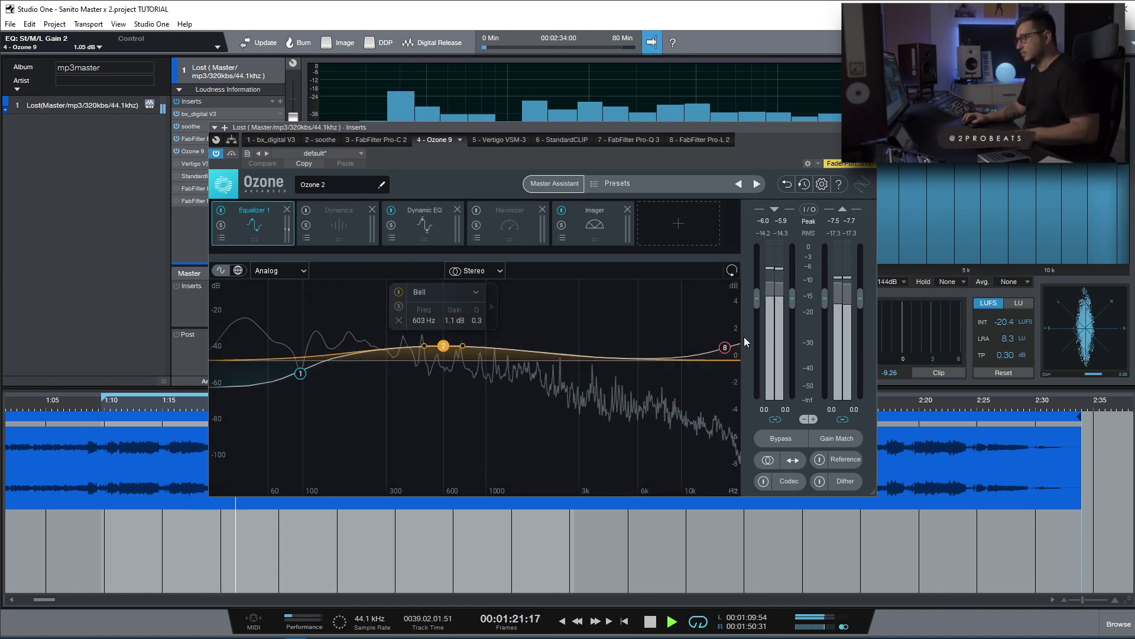
click(725, 349)
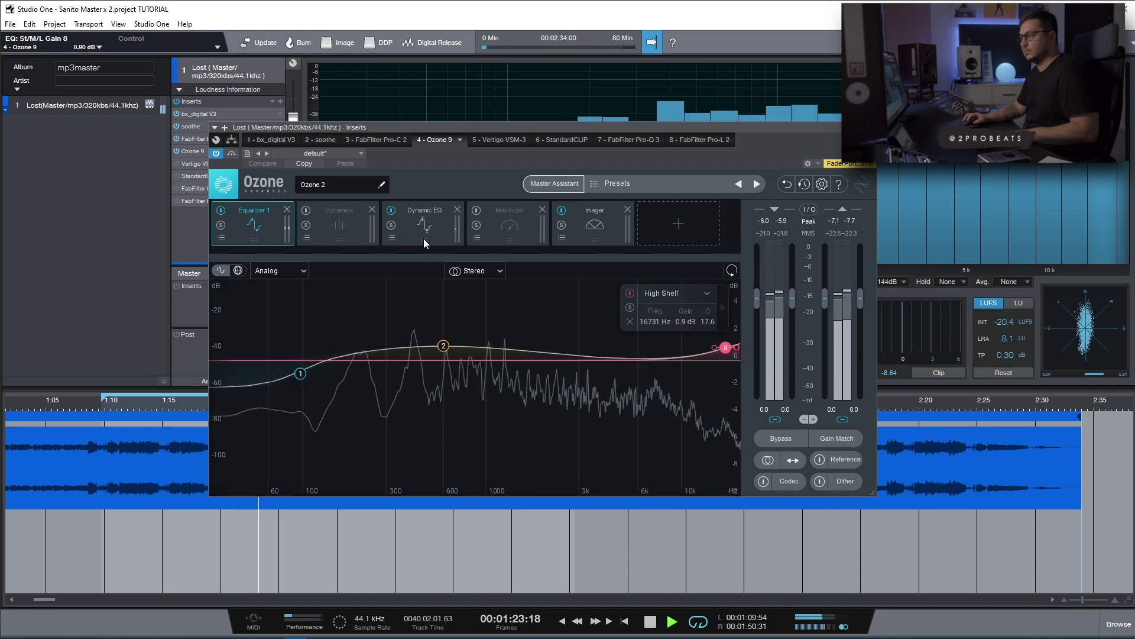
Step: Audition the 222 Hz band of Ozone's Dynamic EQ, check the Imager during playback, and stop the track
click(424, 236)
click(363, 414)
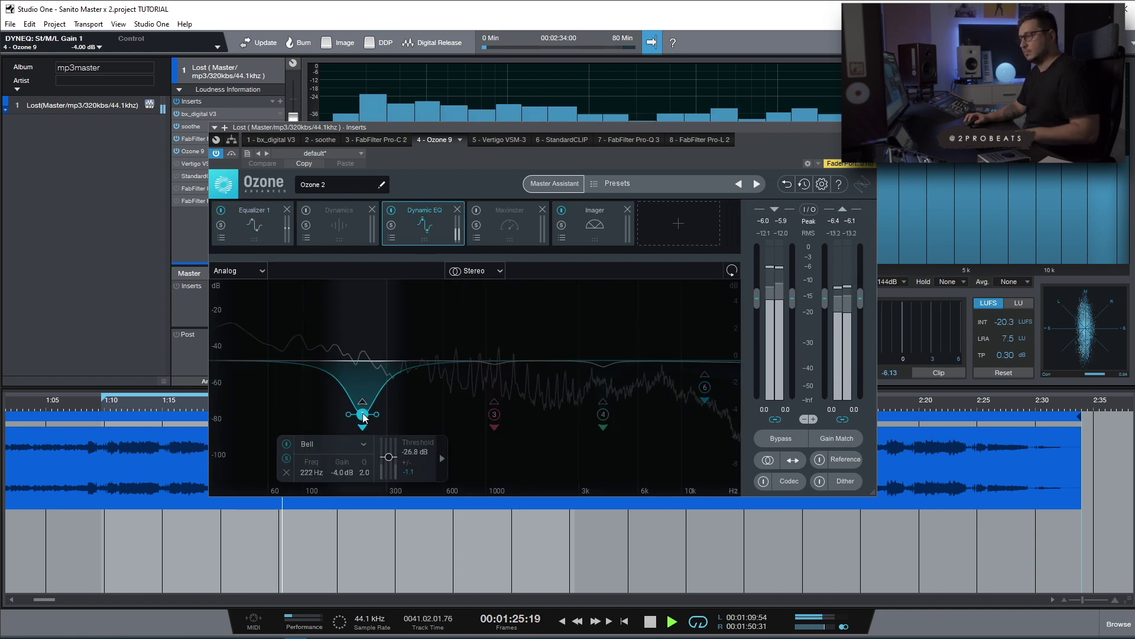
click(506, 222)
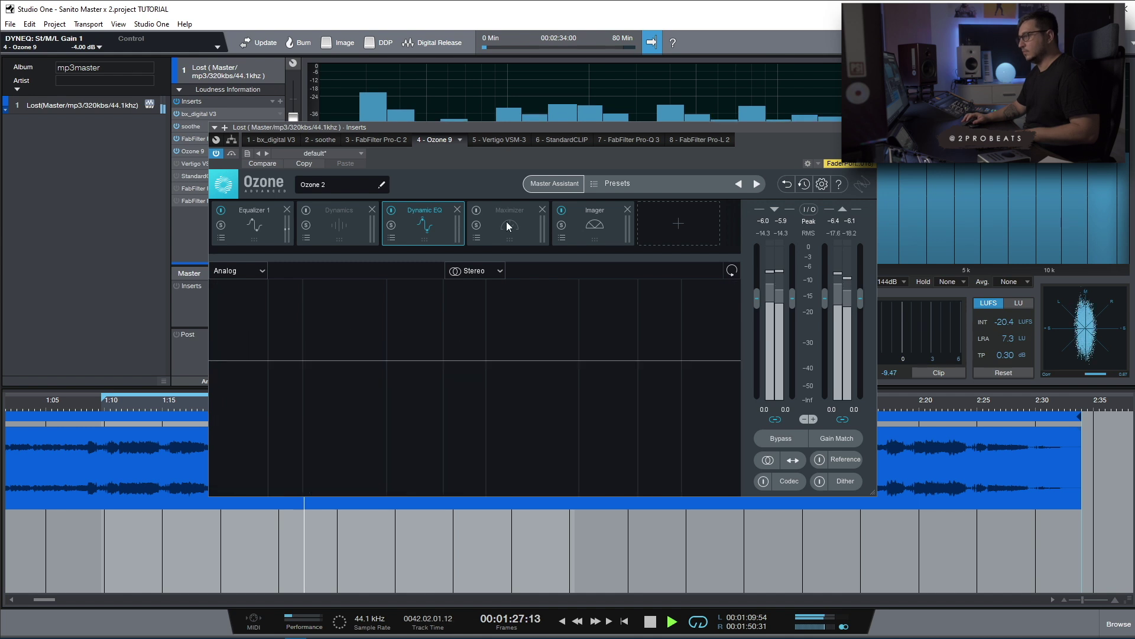
click(591, 228)
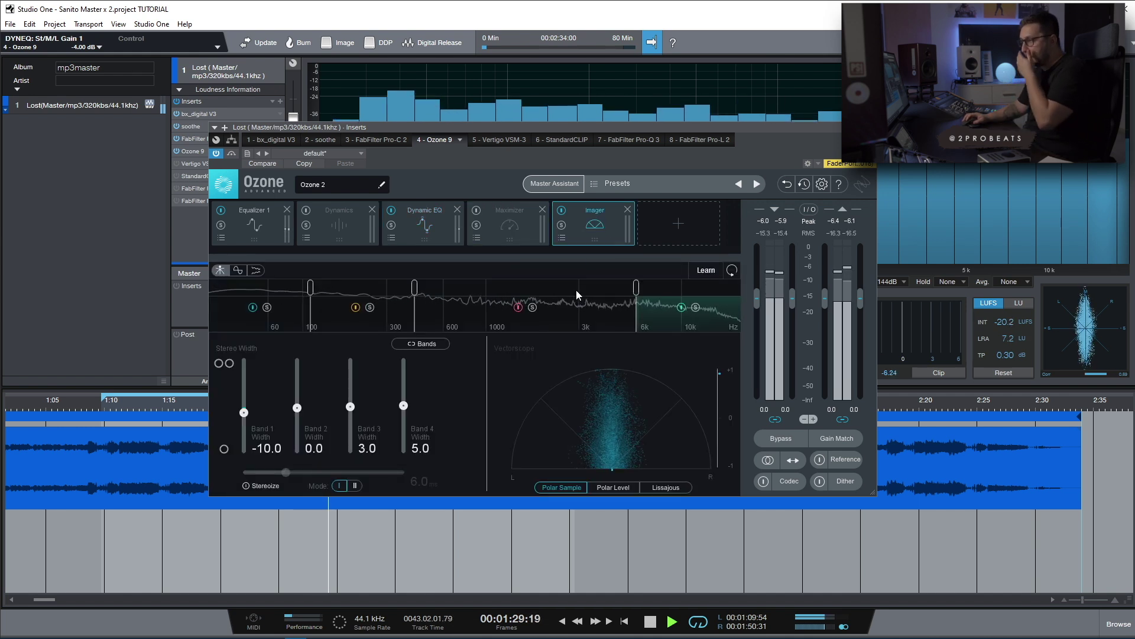
key(space)
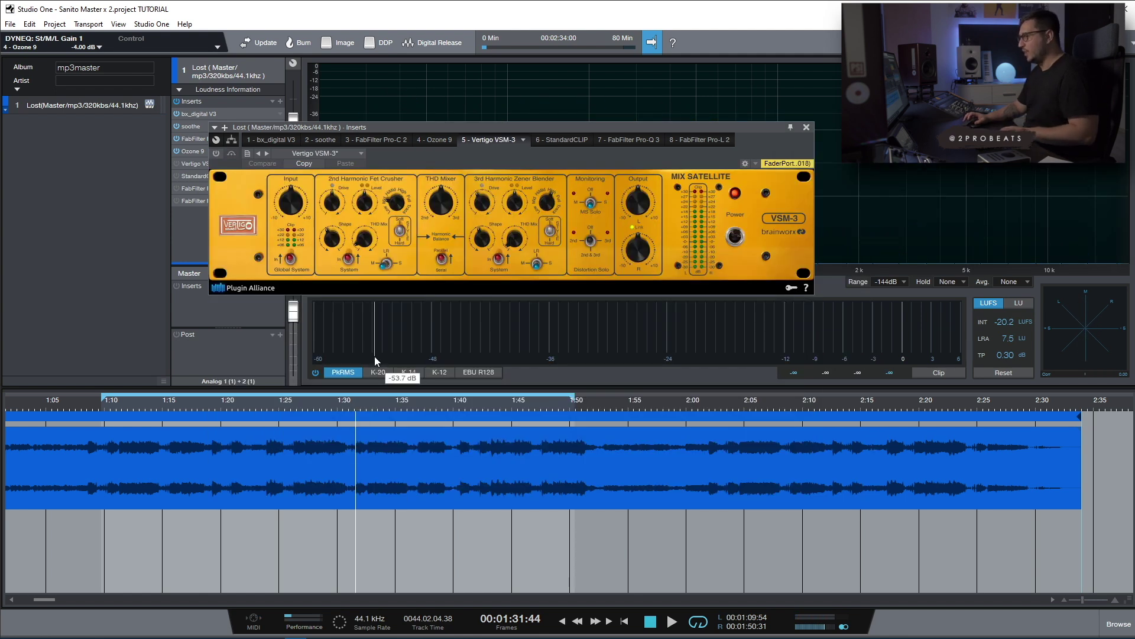
Step: Activate the Vertigo VSM-3 insert while playing the track from the loop start
mouse_move(369, 242)
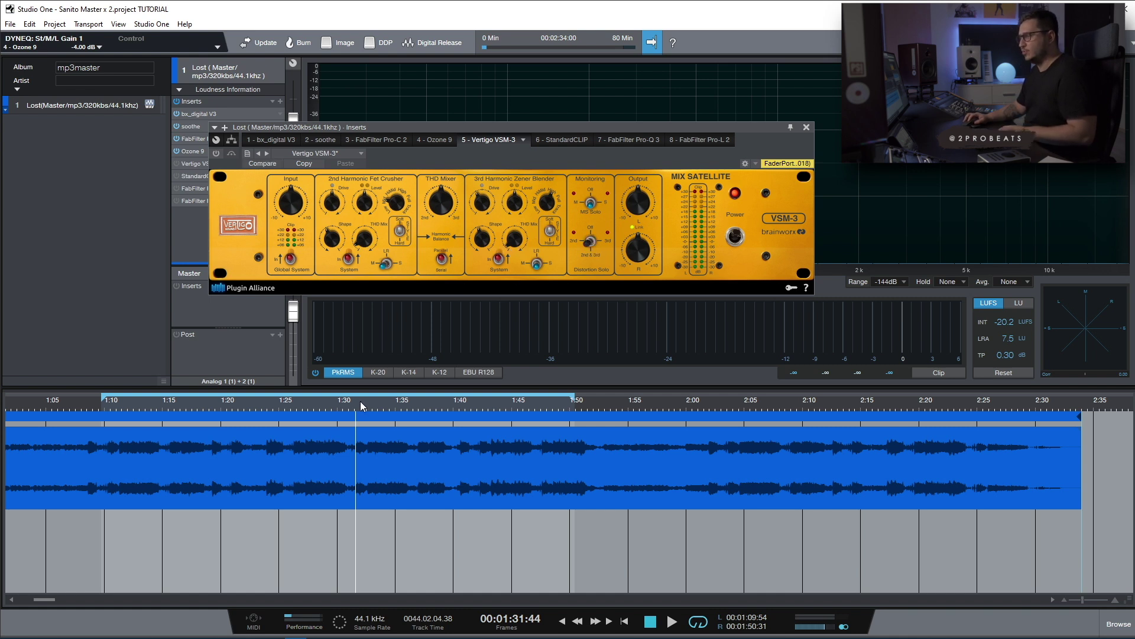
key(space)
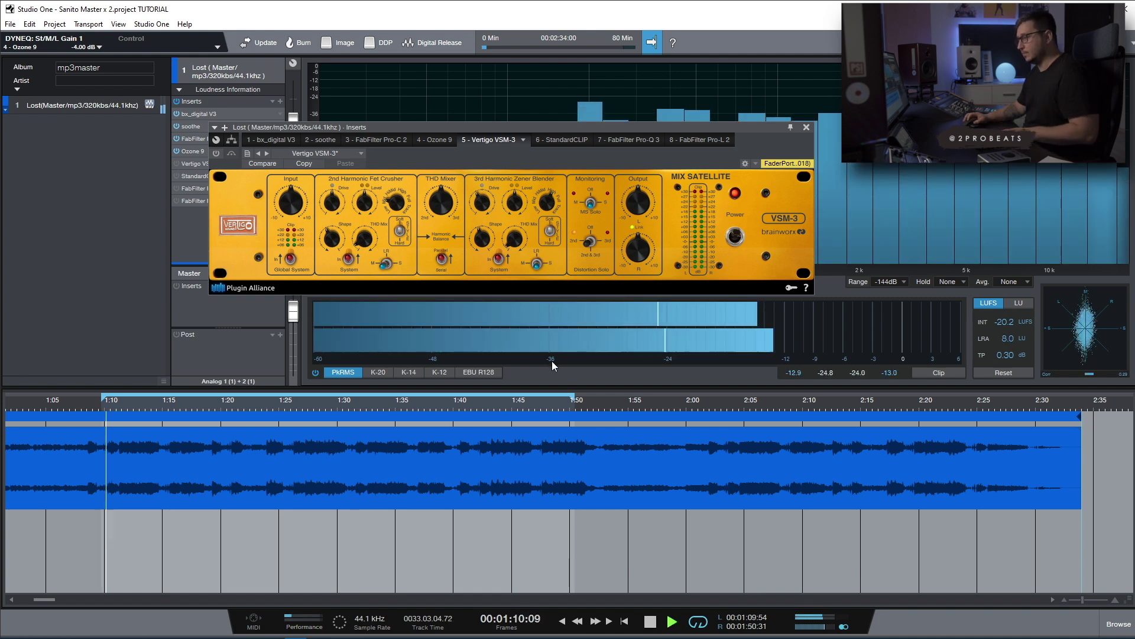
click(216, 153)
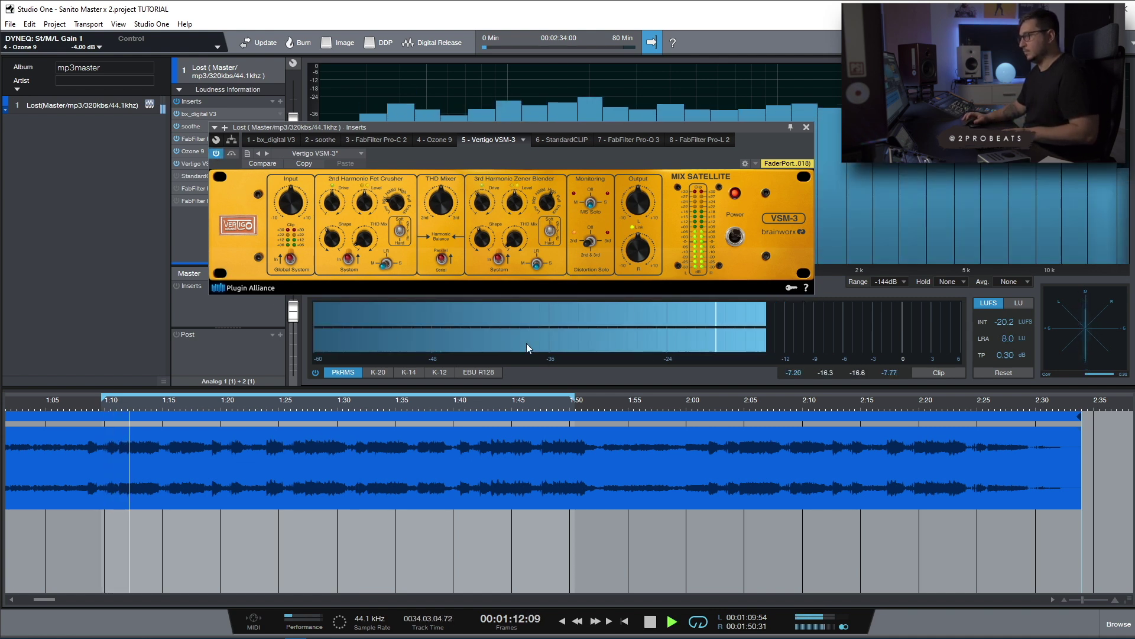
Step: Audition the VSM-3's third-harmonic distortion solo and its mid solo during playback, and return both monitoring switches to normal
click(590, 243)
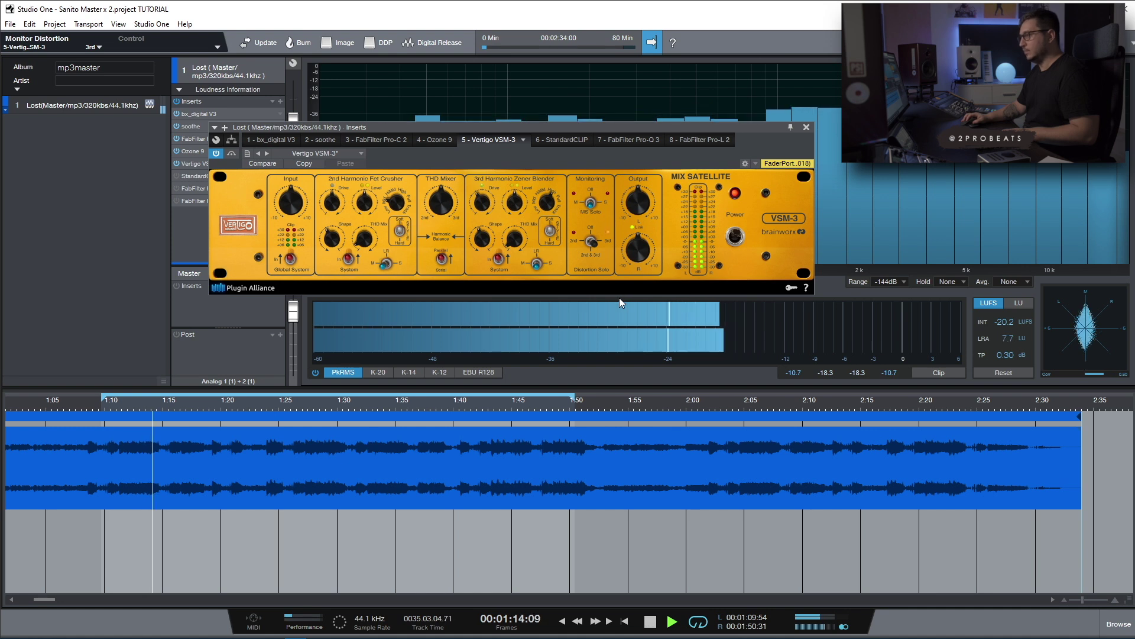
click(588, 246)
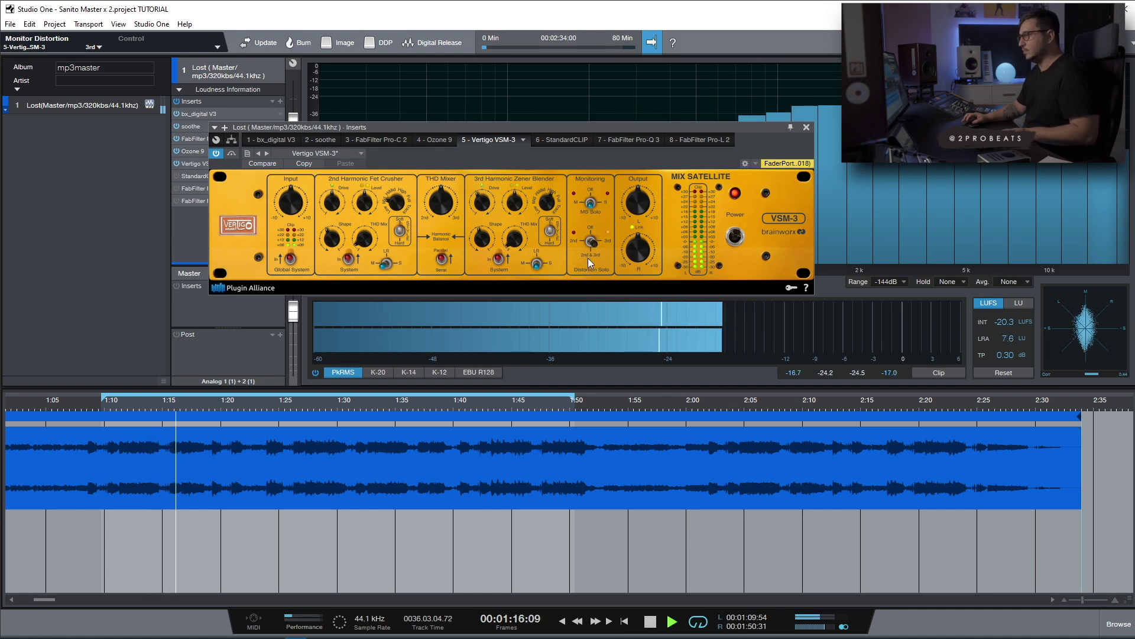
click(588, 250)
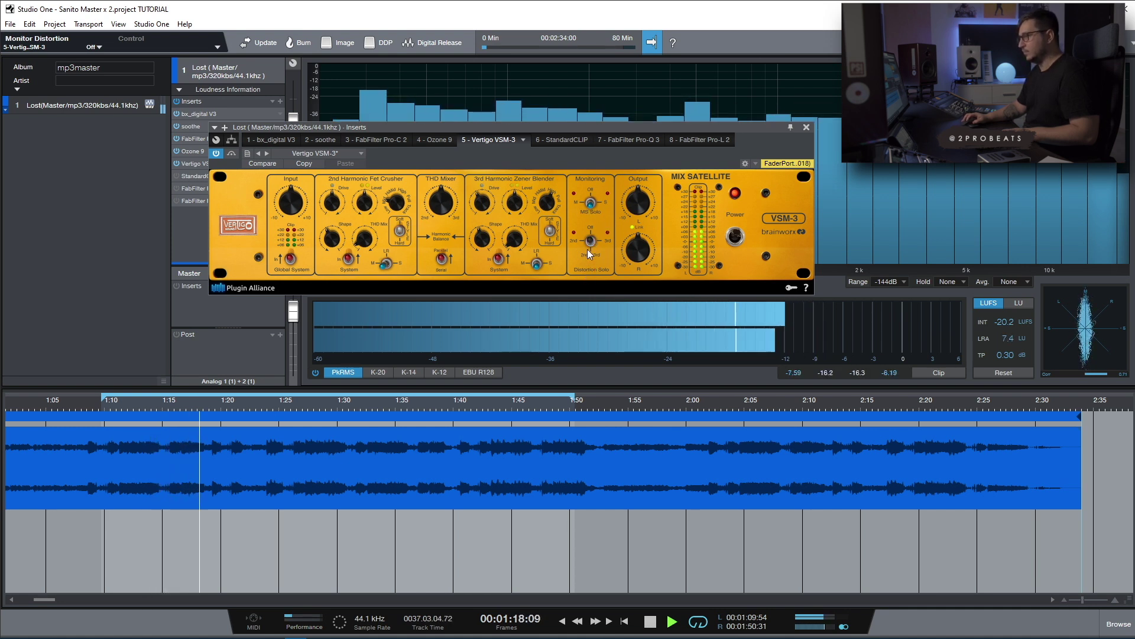
click(588, 204)
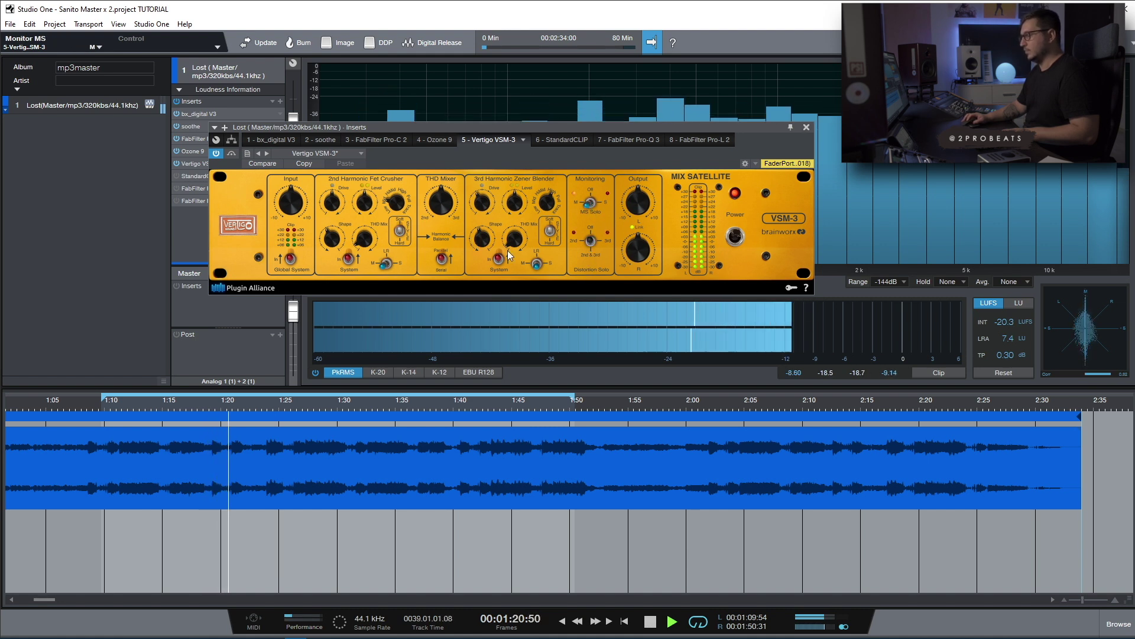
click(594, 206)
click(589, 241)
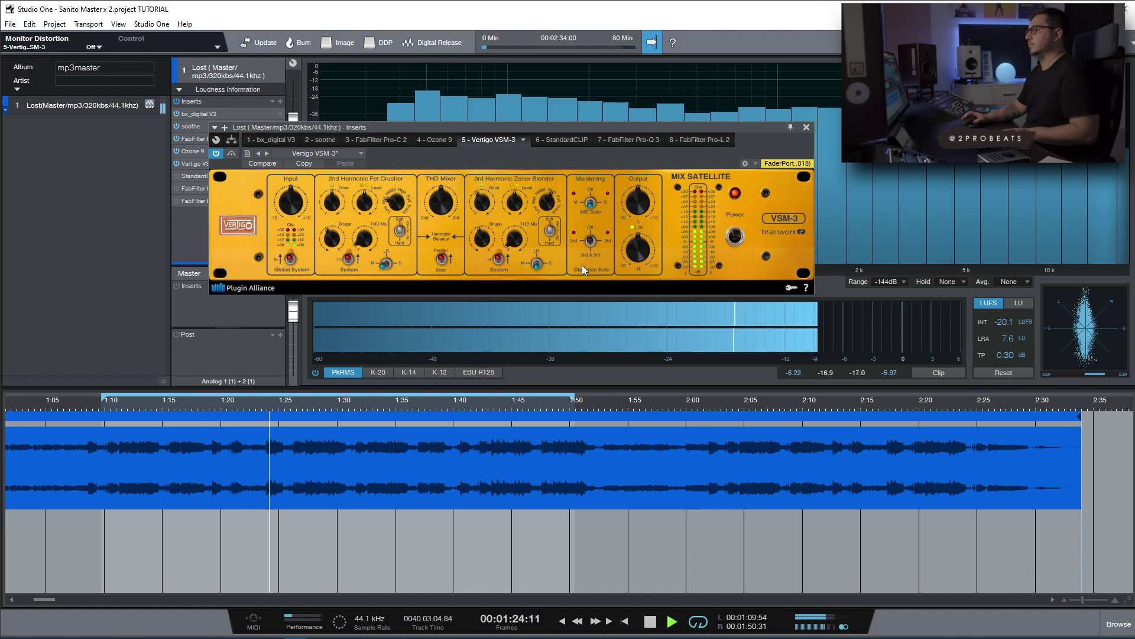
Step: Check StandardCLIP's clip modes, keep Soft Clip Classic, and activate the insert while playing the track from the loop start
click(562, 140)
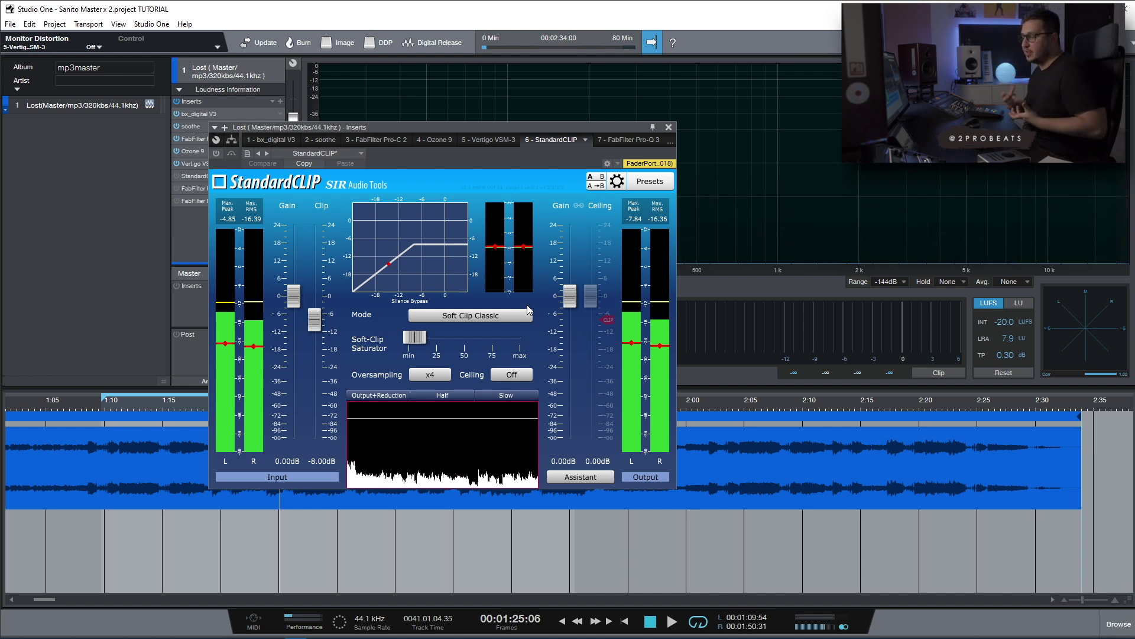
key(KP_1)
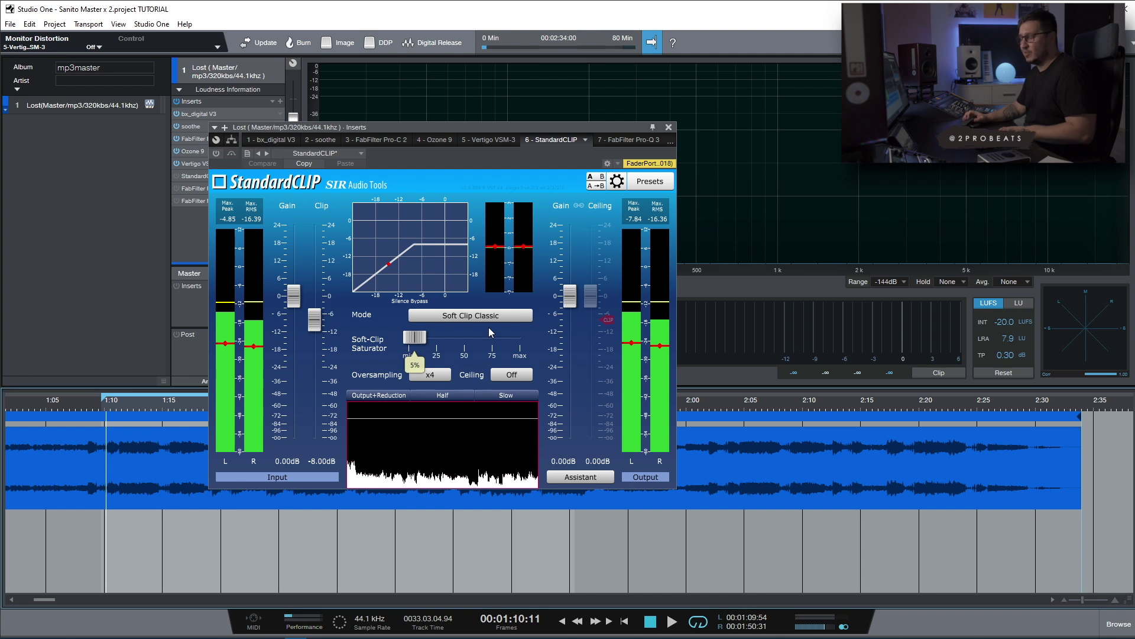
click(490, 317)
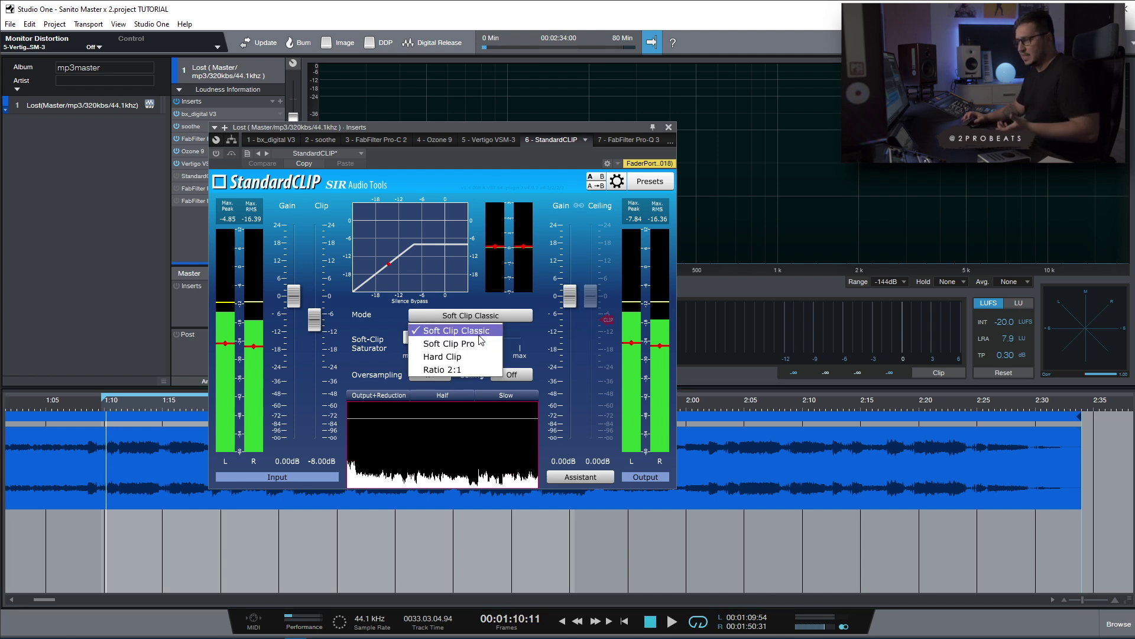
click(401, 338)
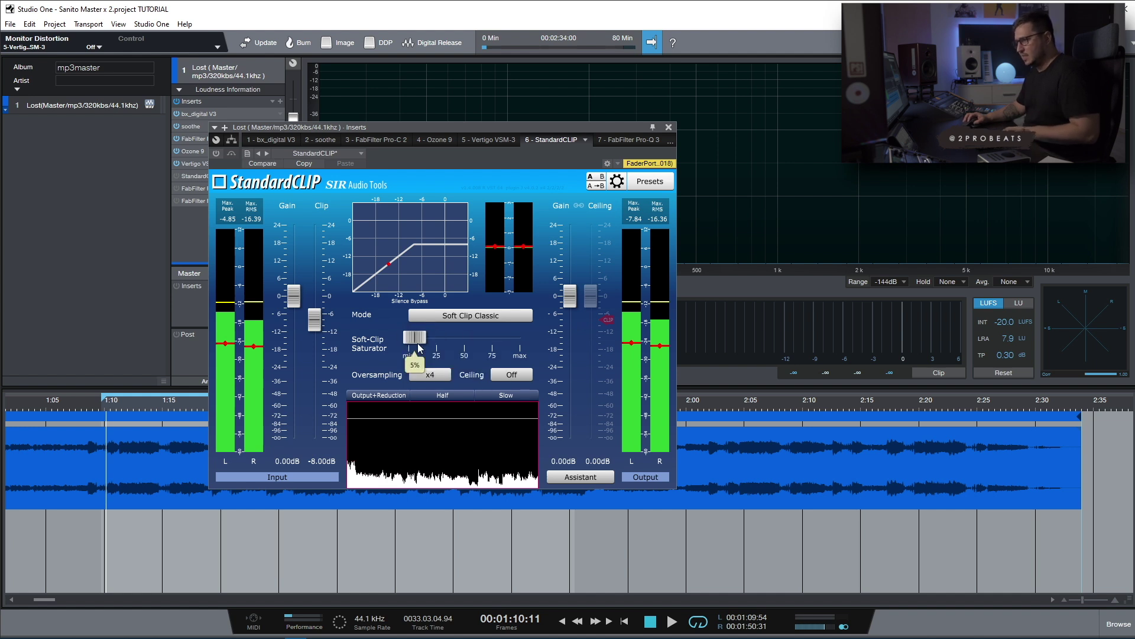
key(space)
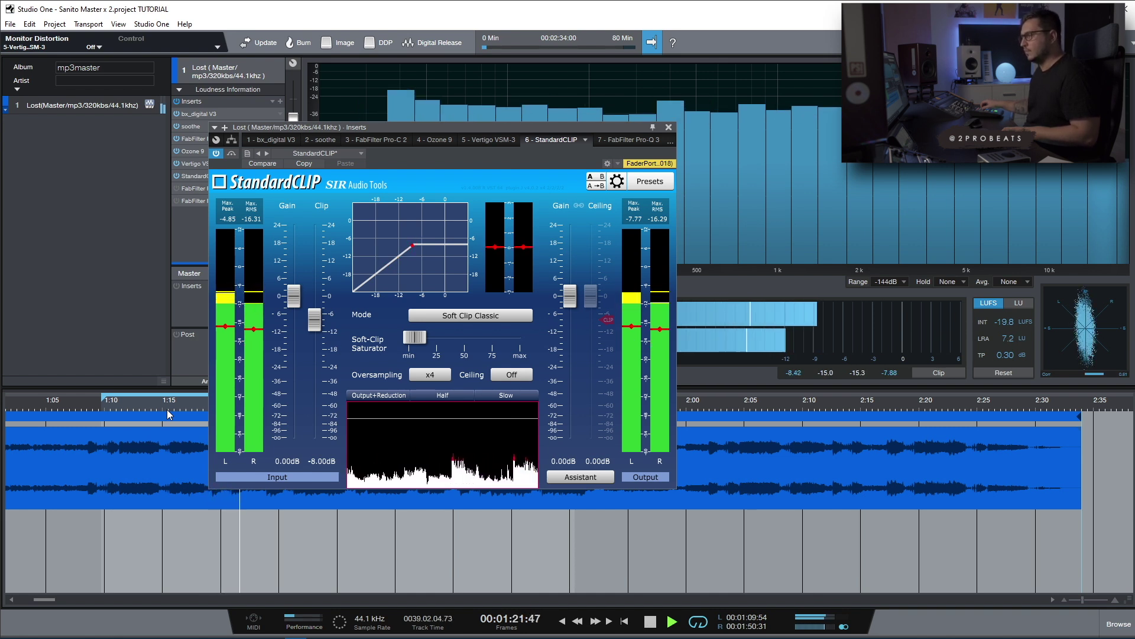
key(space)
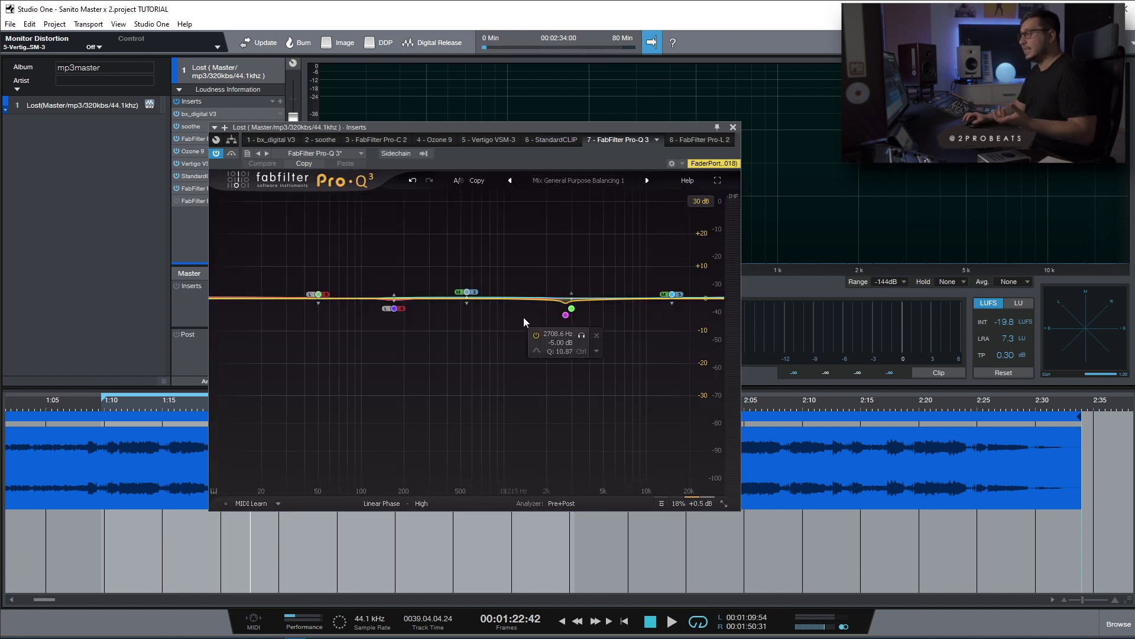
Step: Examine Pro-Q 3's Mix General Purpose Balancing 1 preset among the Dynamic Mix presets, its output controls and its 2708.6 Hz band
click(564, 180)
mouse_move(567, 195)
mouse_move(674, 233)
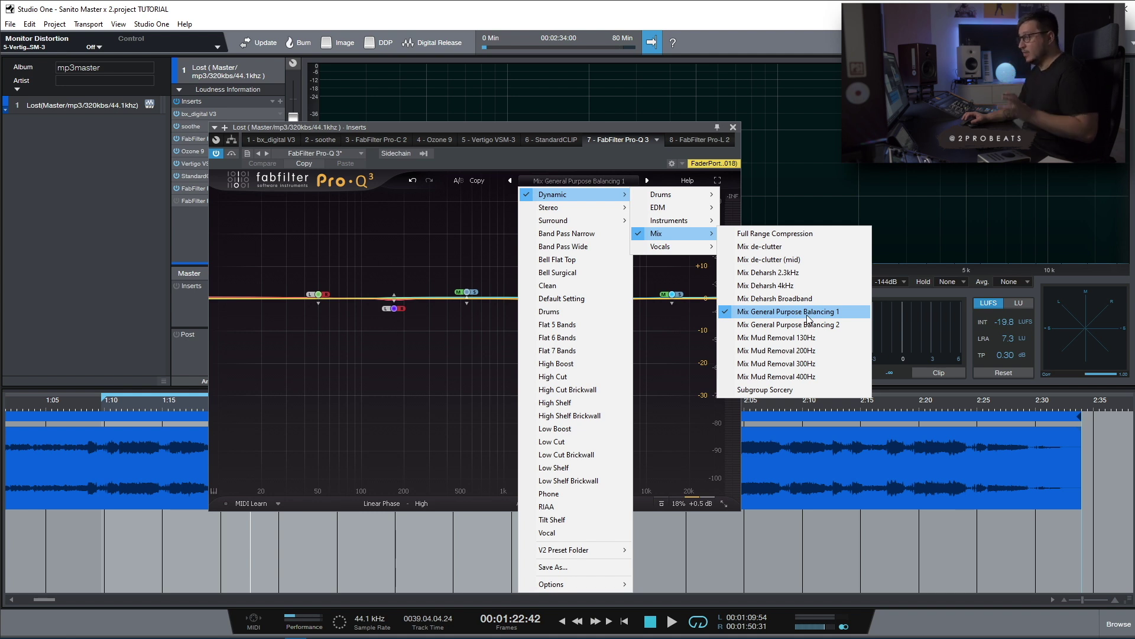
click(421, 445)
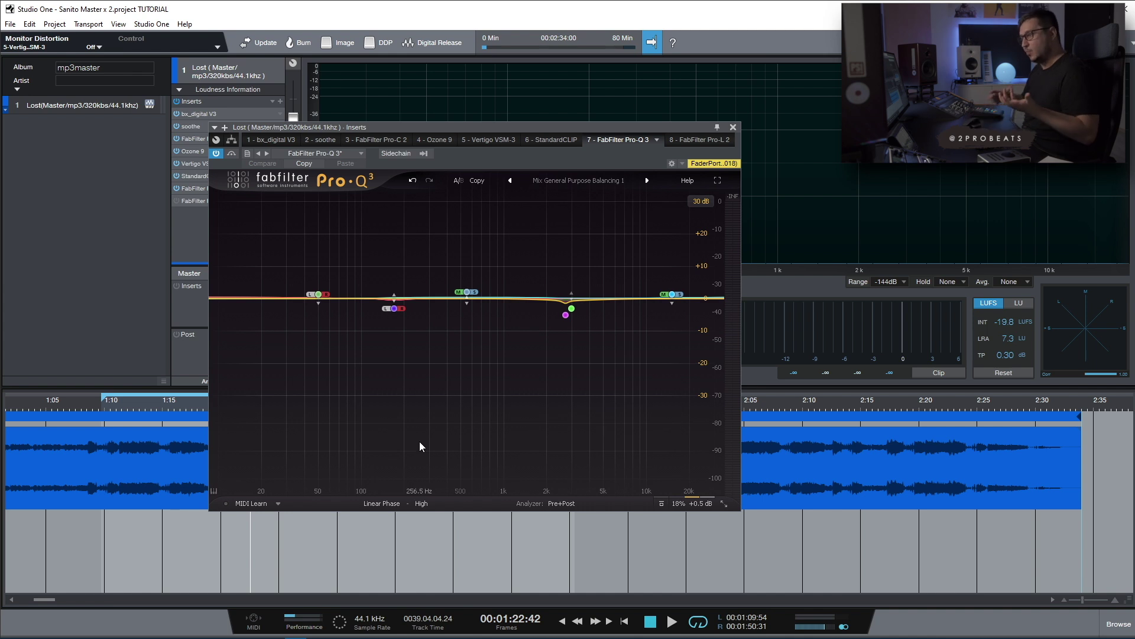
mouse_move(679, 504)
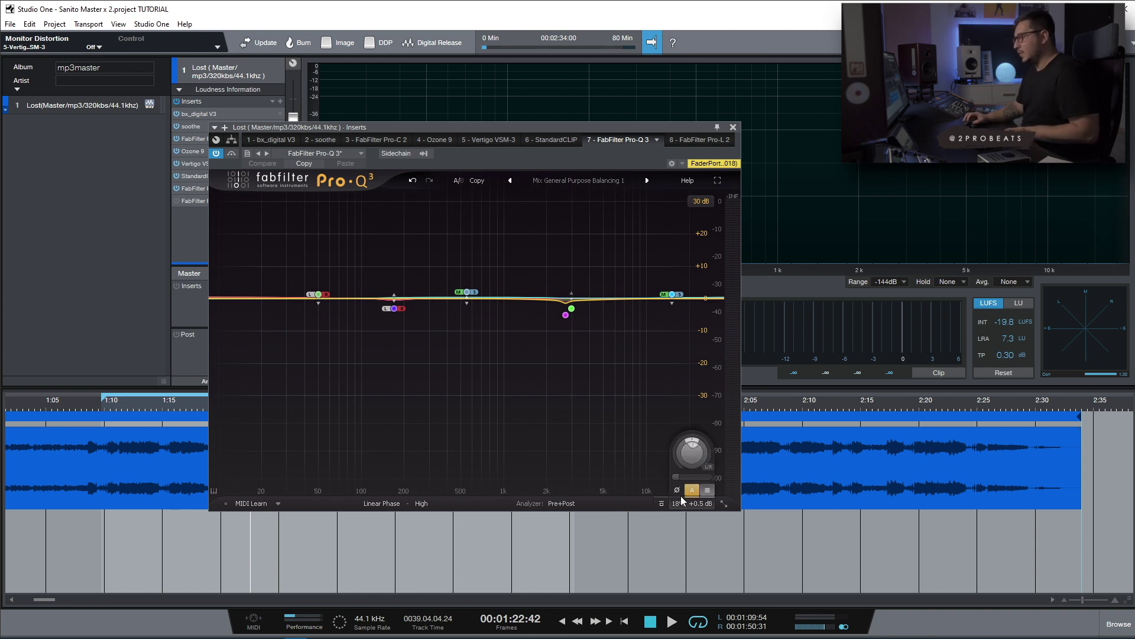
mouse_move(568, 318)
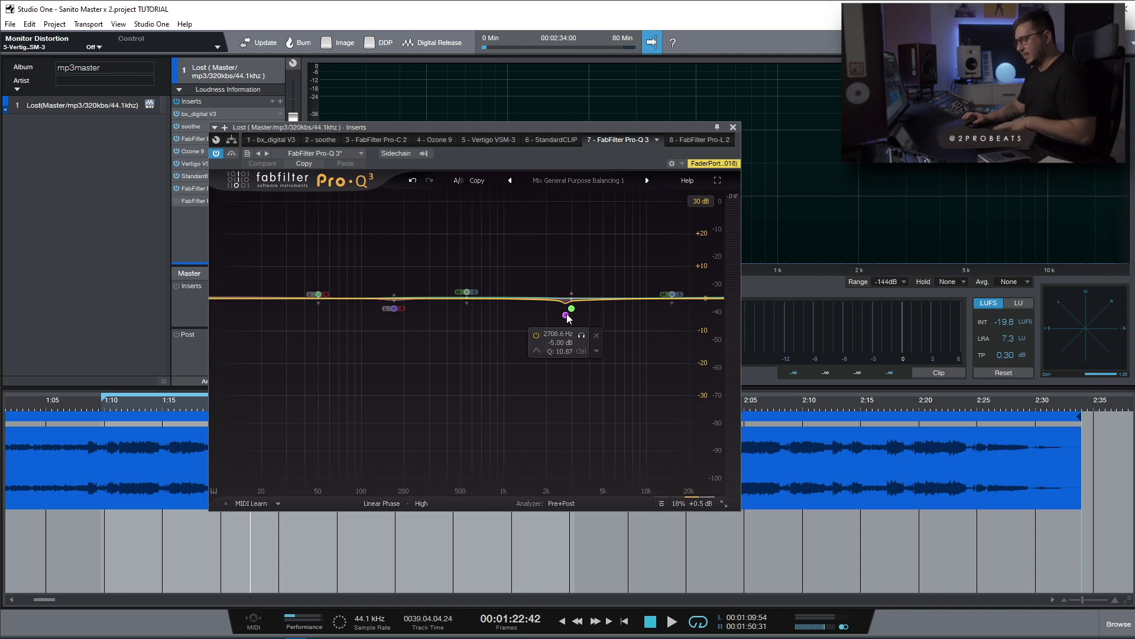
Step: Audition the Pro-Q 3 gain scale during playback, stop the track and set the gain scale to about 17%
key(space)
drag(692, 452, 544, 510)
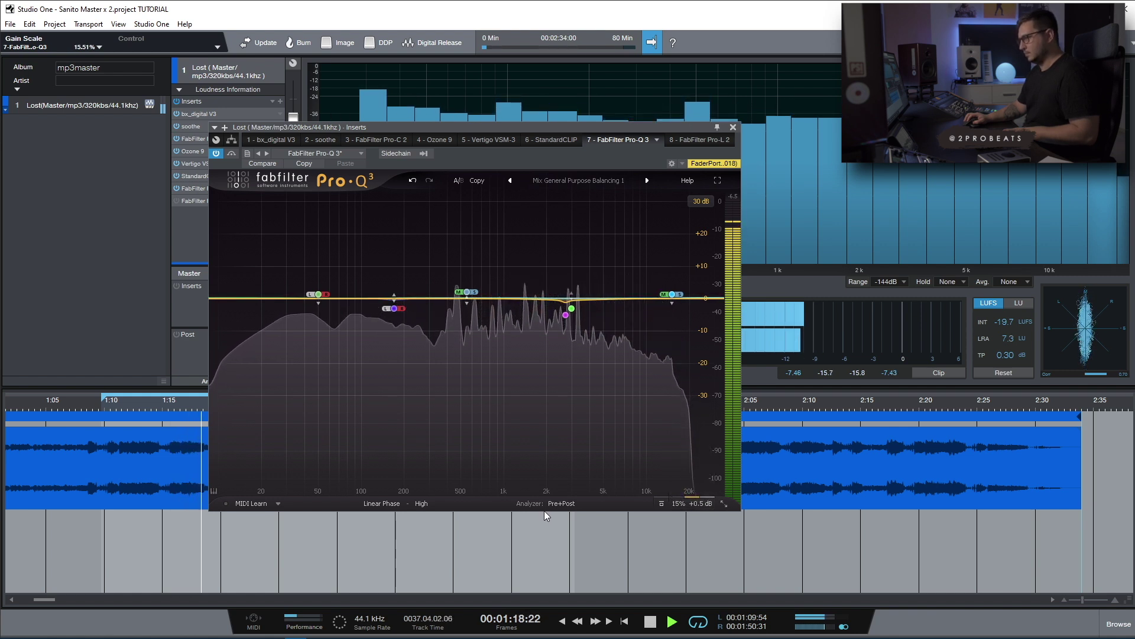
key(space)
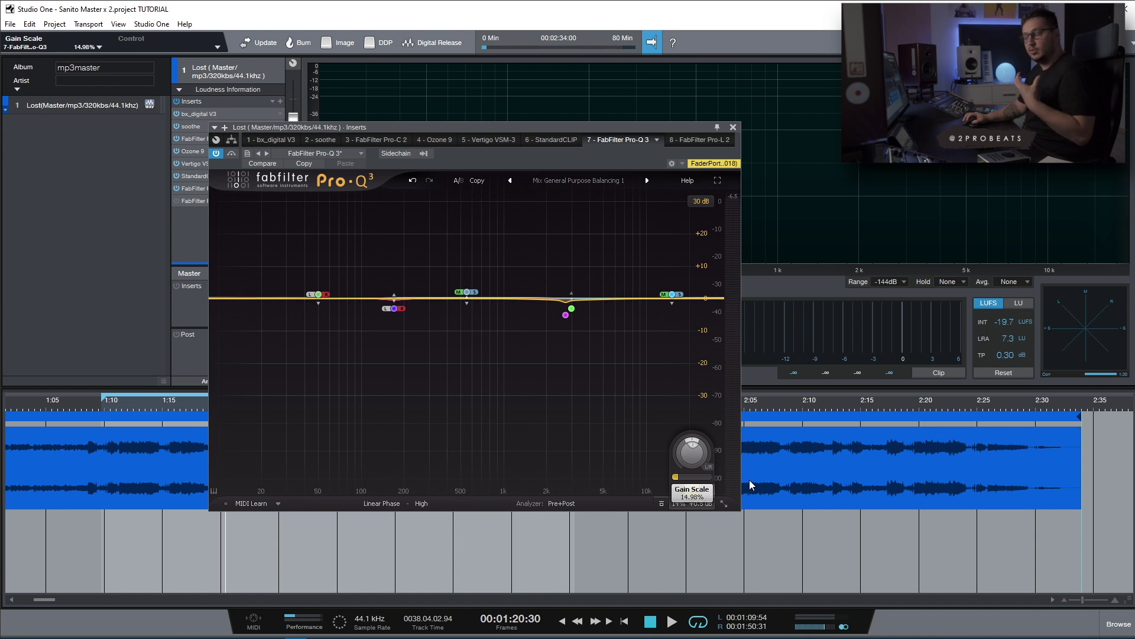
drag(750, 480, 732, 122)
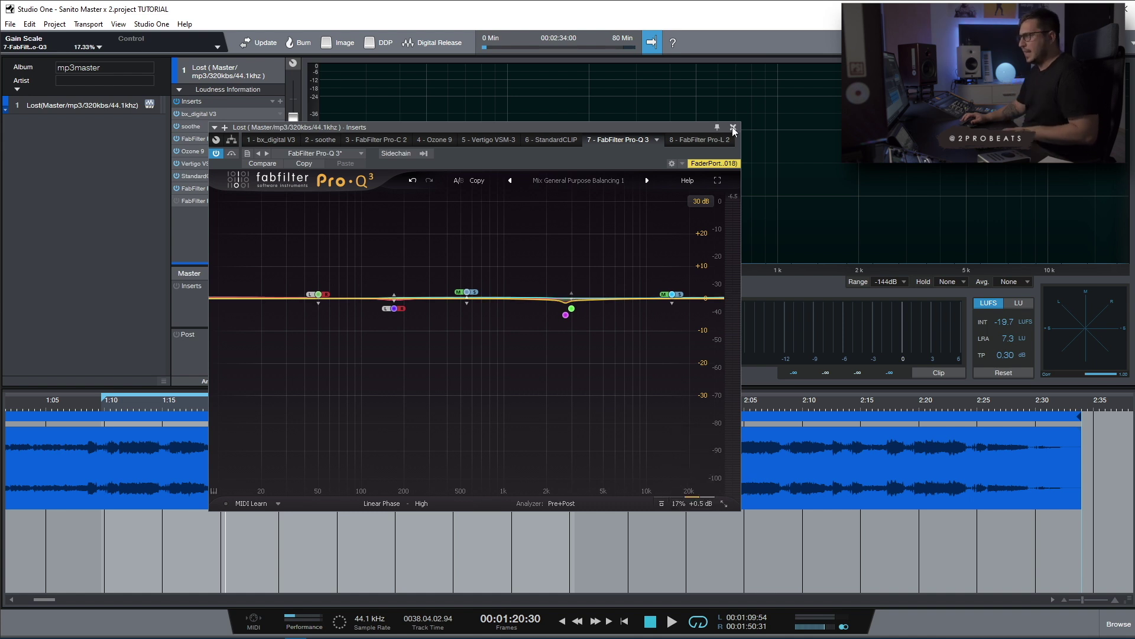
Step: Close the Pro-Q 3 window, open and activate the FabFilter Pro-L 2 insert, and place the playback position at the loop start
click(733, 128)
double_click(215, 201)
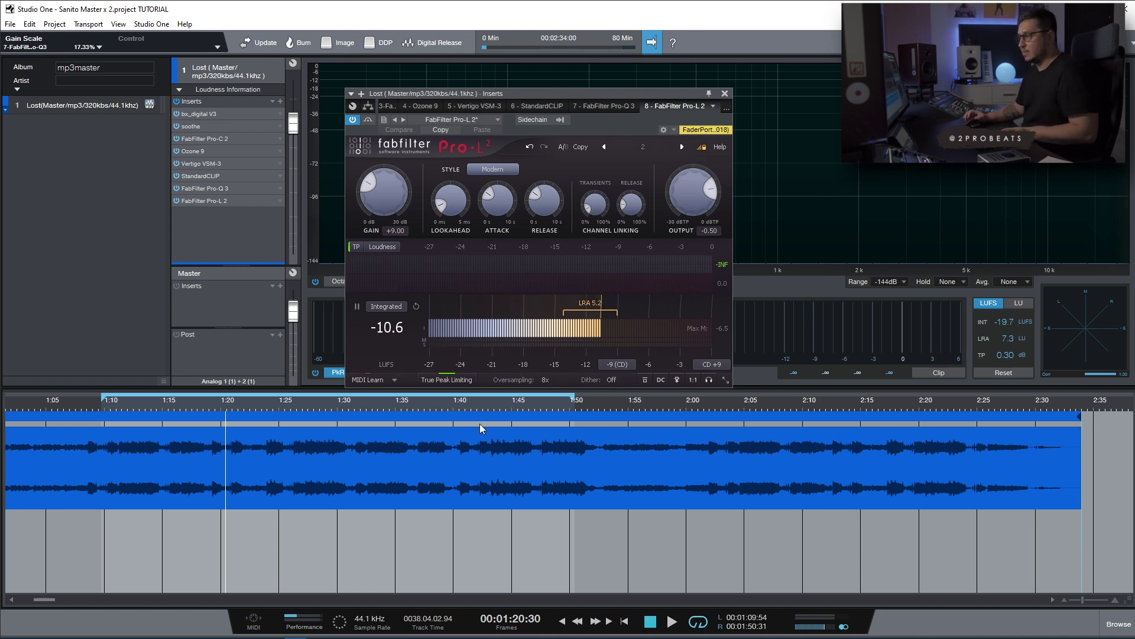
click(105, 467)
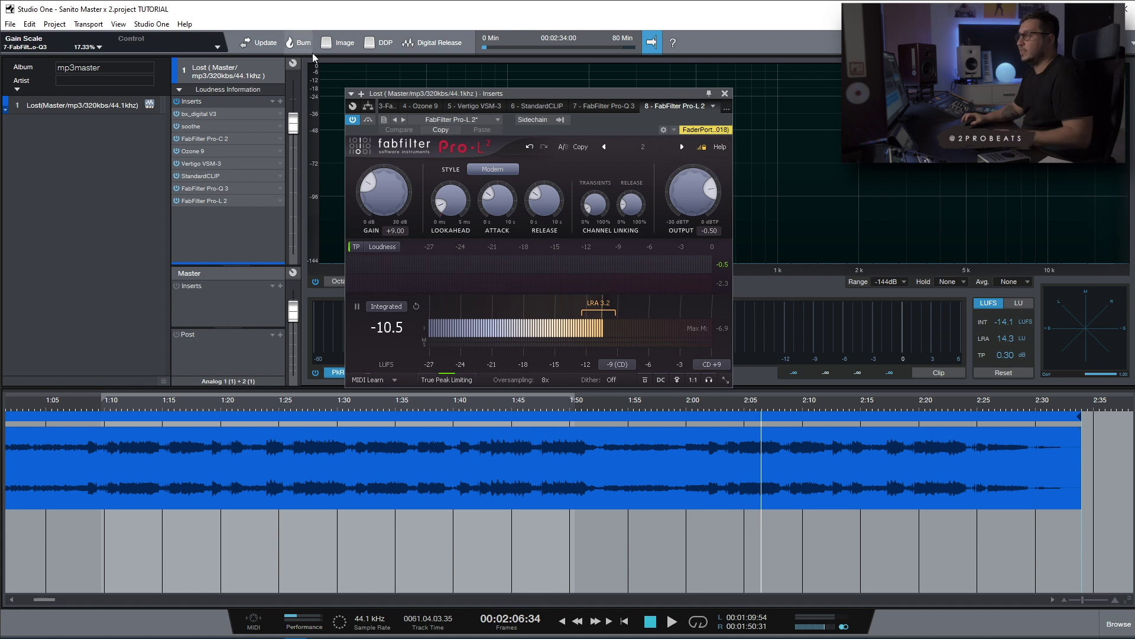
Step: Close the Pro-L 2 window, review the MP3 export settings in the Digital Release dialog, and dismiss the dialog
click(725, 94)
click(432, 42)
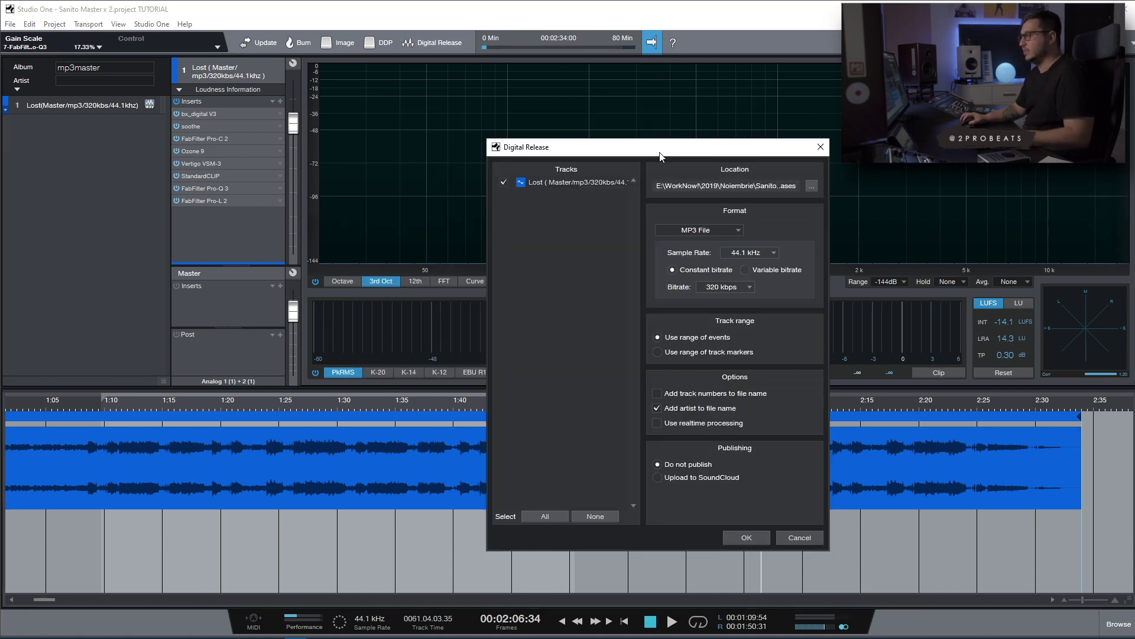
drag(662, 155, 511, 141)
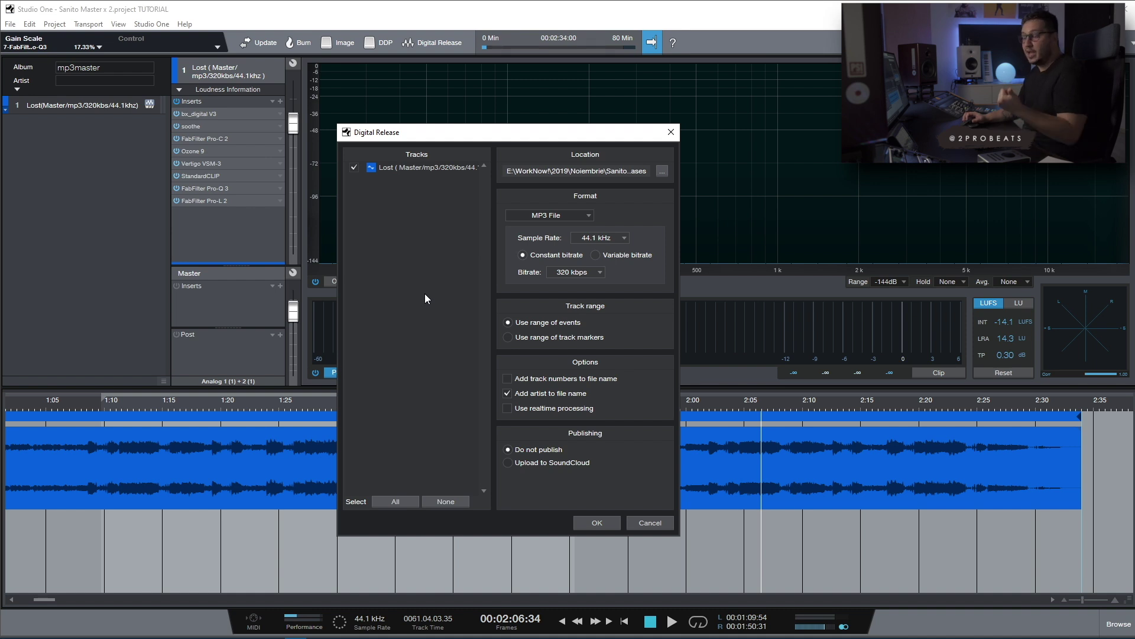
key(Escape)
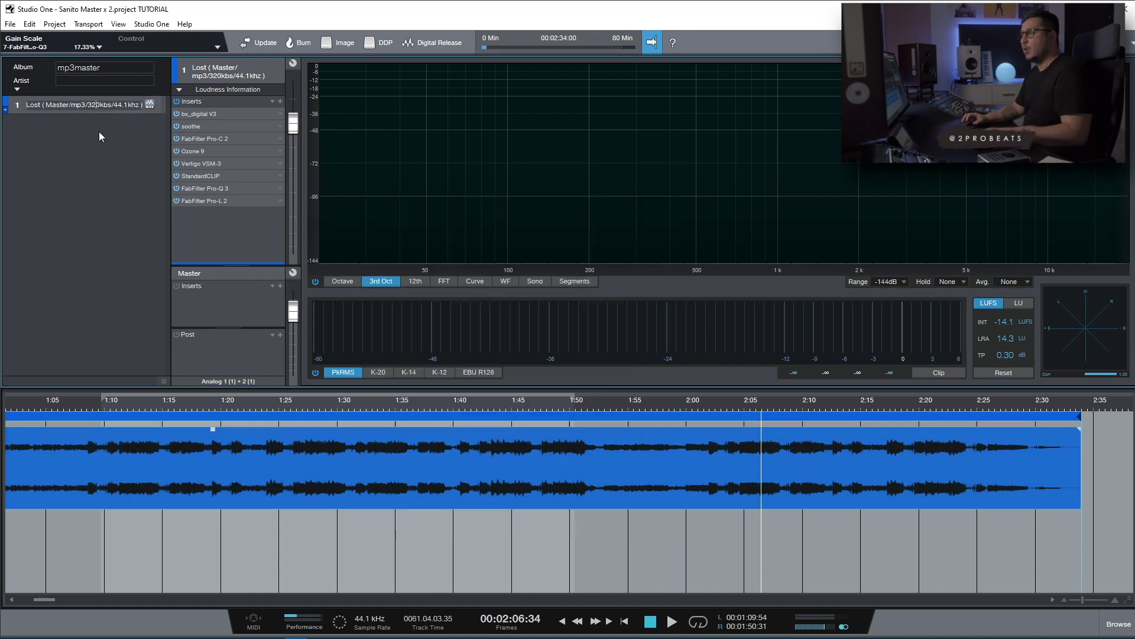